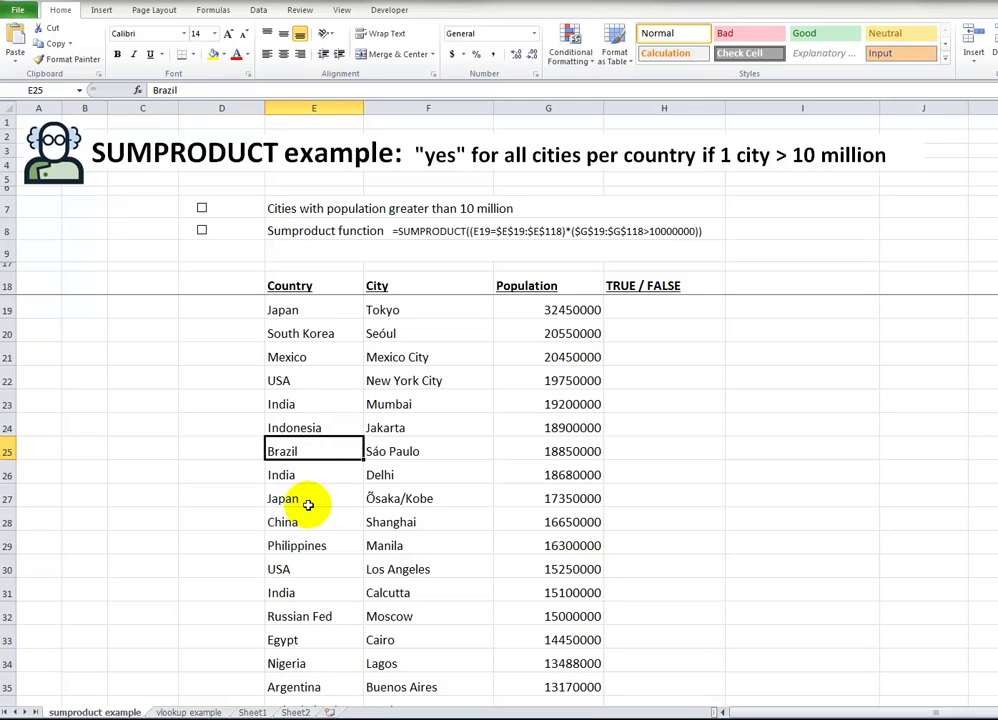
Review the TRUE / FALSE results for the India and China cities on the vlookup example sheet
left_click(190, 710)
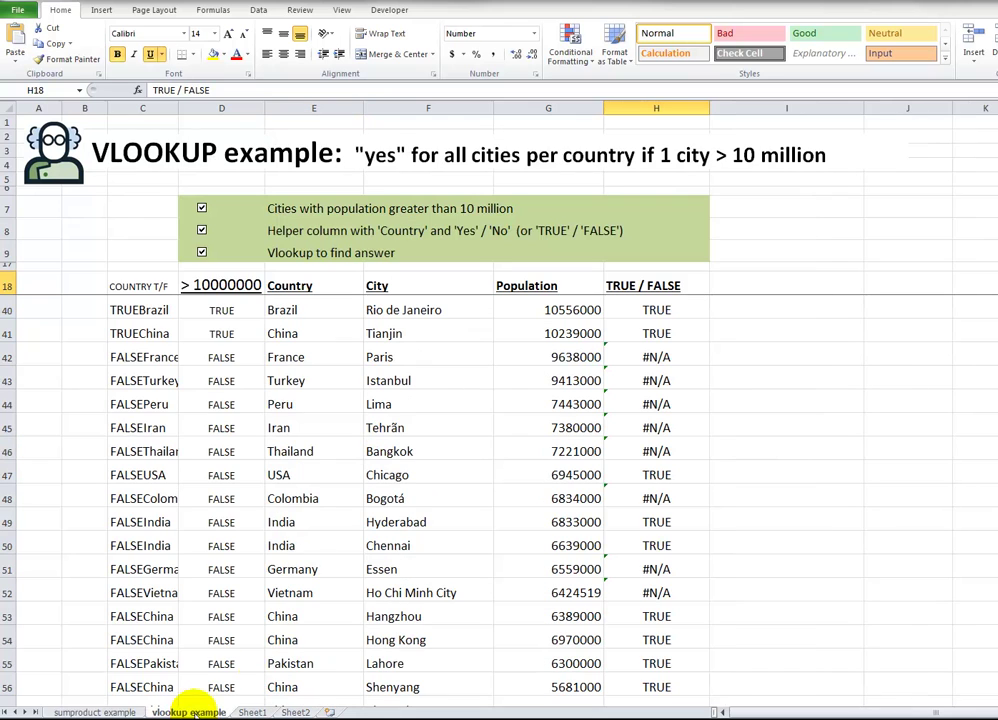
left_click(650, 521)
left_click(350, 515)
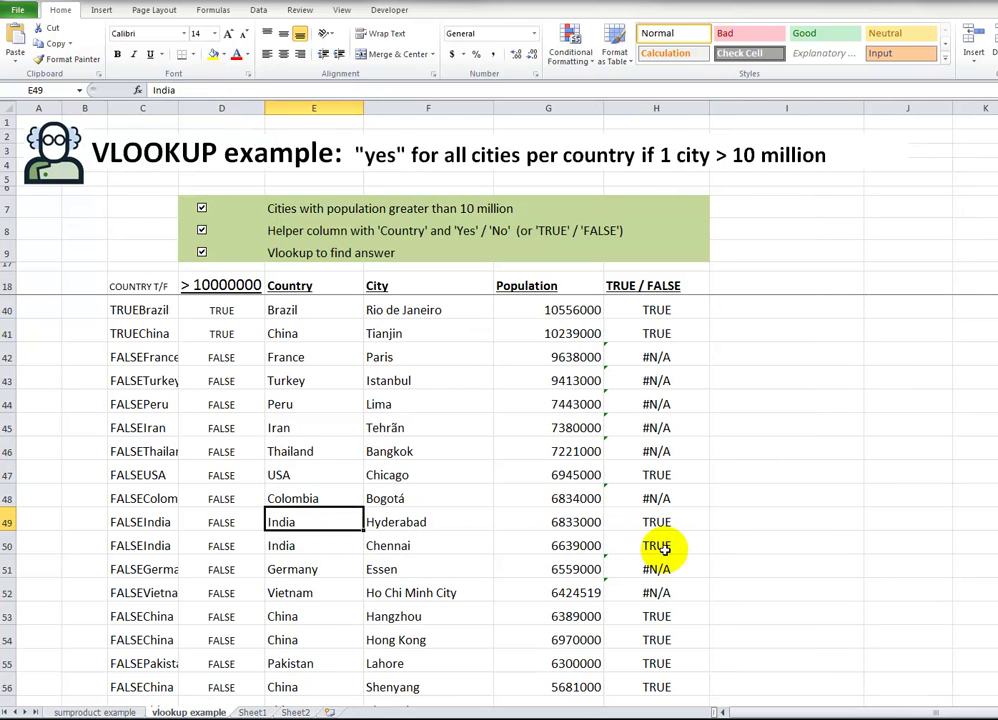
left_click_drag(650, 614, 653, 637)
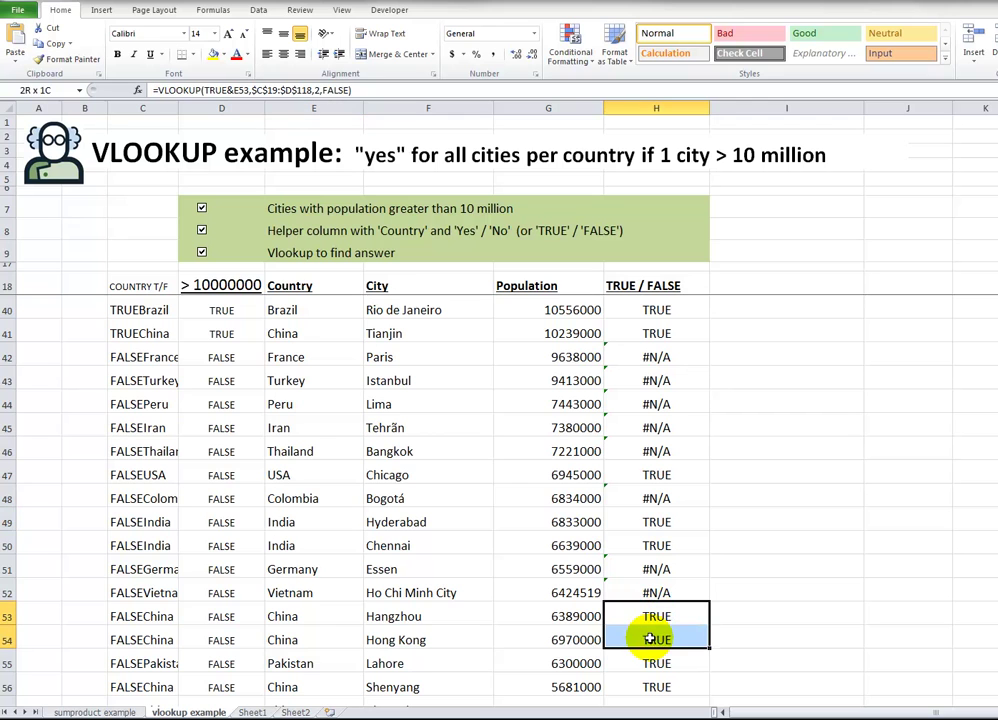
scroll(488, 477, "up", 3)
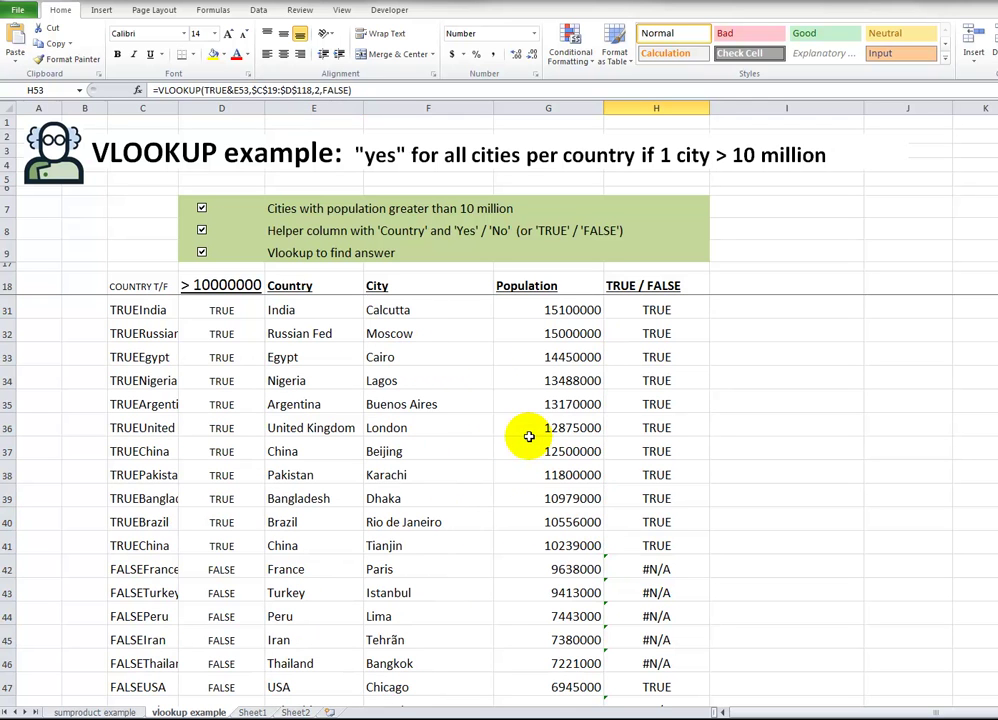
scroll(527, 435, "down", 2)
scroll(529, 436, "down", 1)
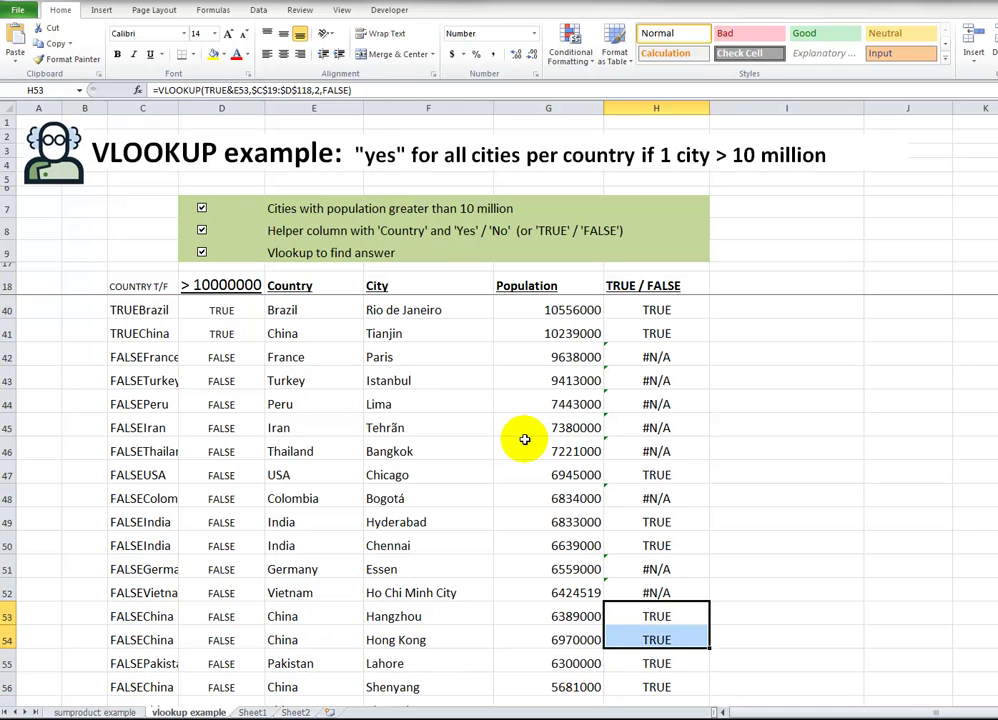
Inspect the > 10000000 test, the COUNTRY T/F helper formula and the VLOOKUP formula in rows 45 and 46
left_click(628, 447)
left_click(222, 429)
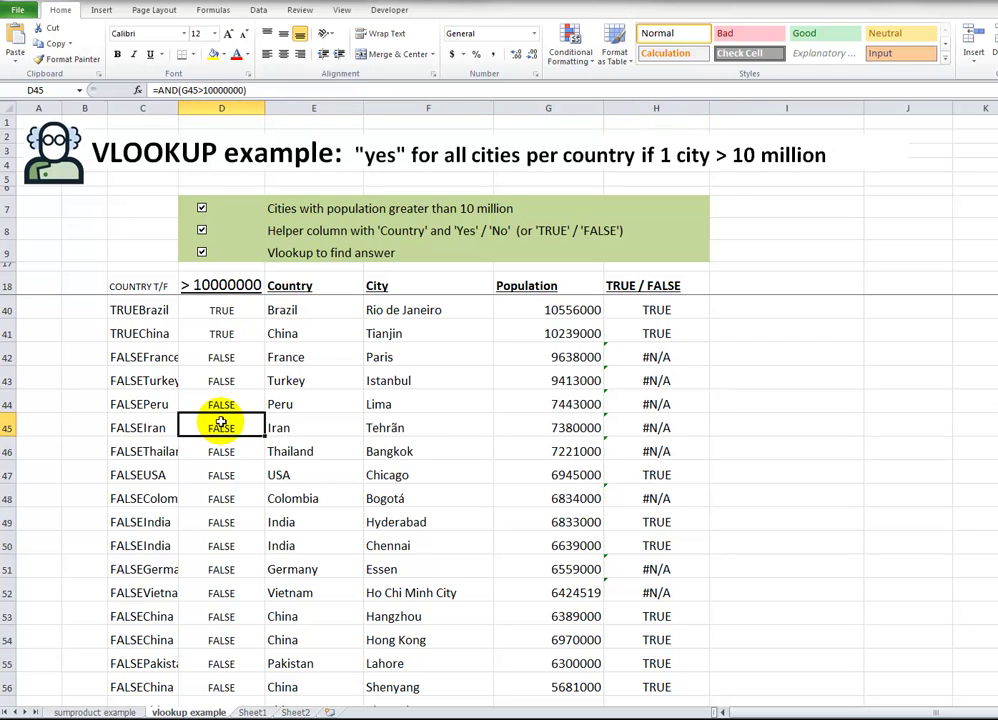
left_click(145, 427)
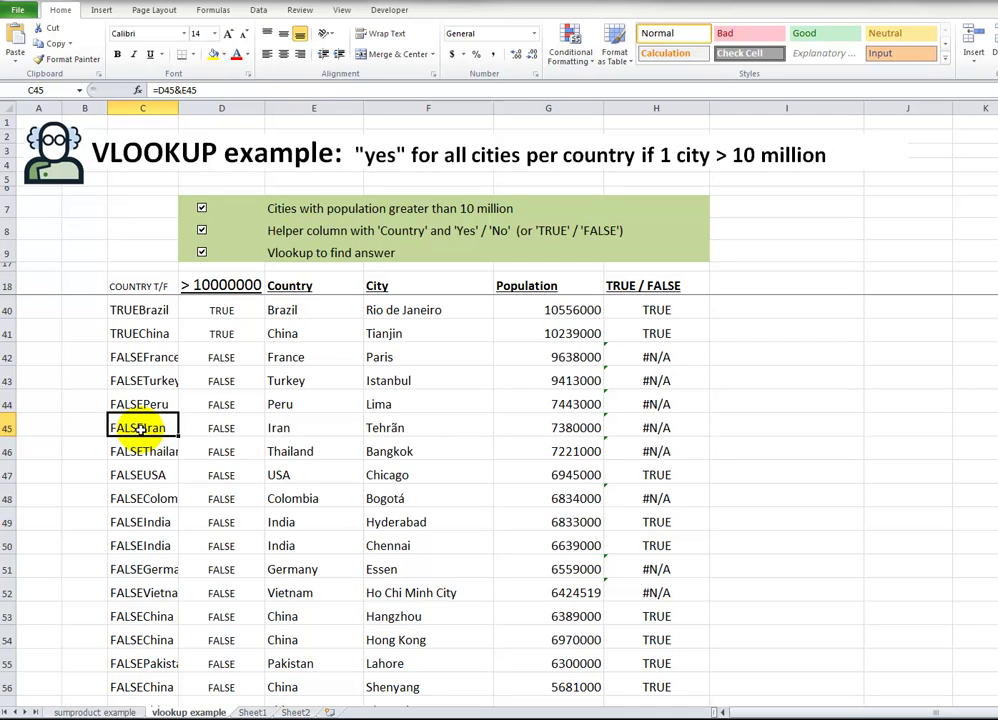
left_click(645, 450)
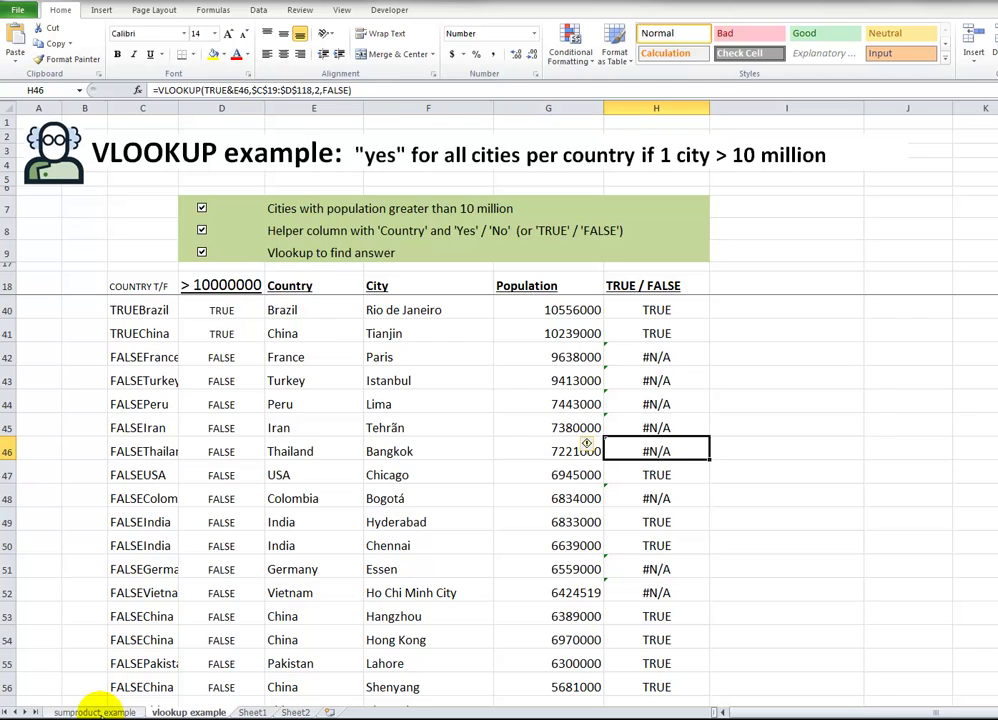
On the sumproduct example sheet, examine the countries, cities and populations of the Hyderabad and Chennai rows
left_click(95, 711)
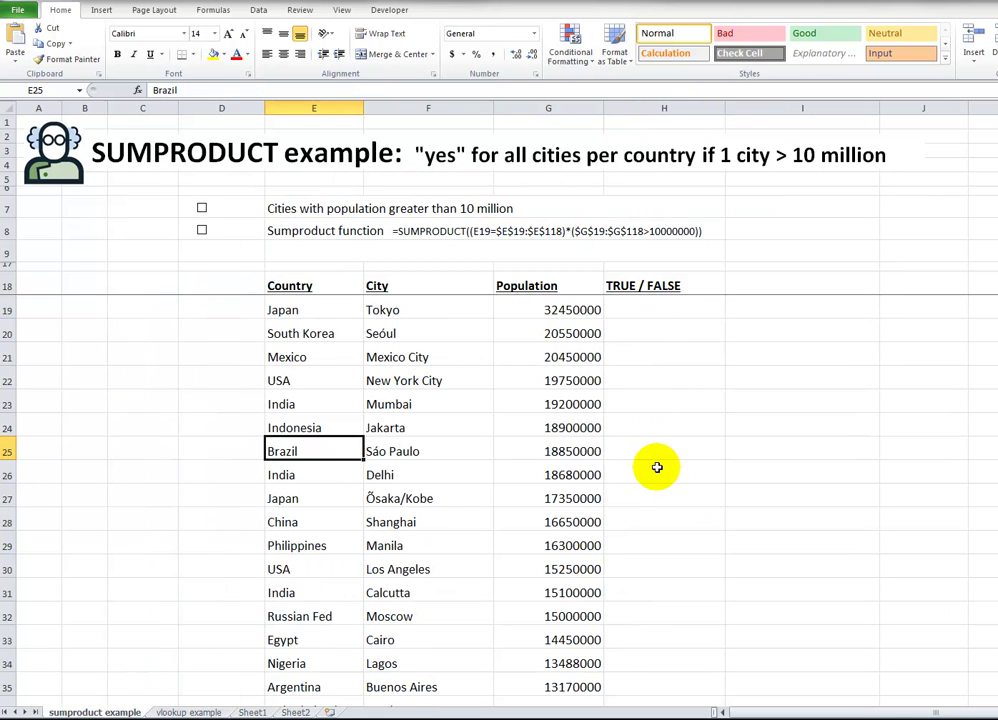
scroll(623, 472, "down", 4)
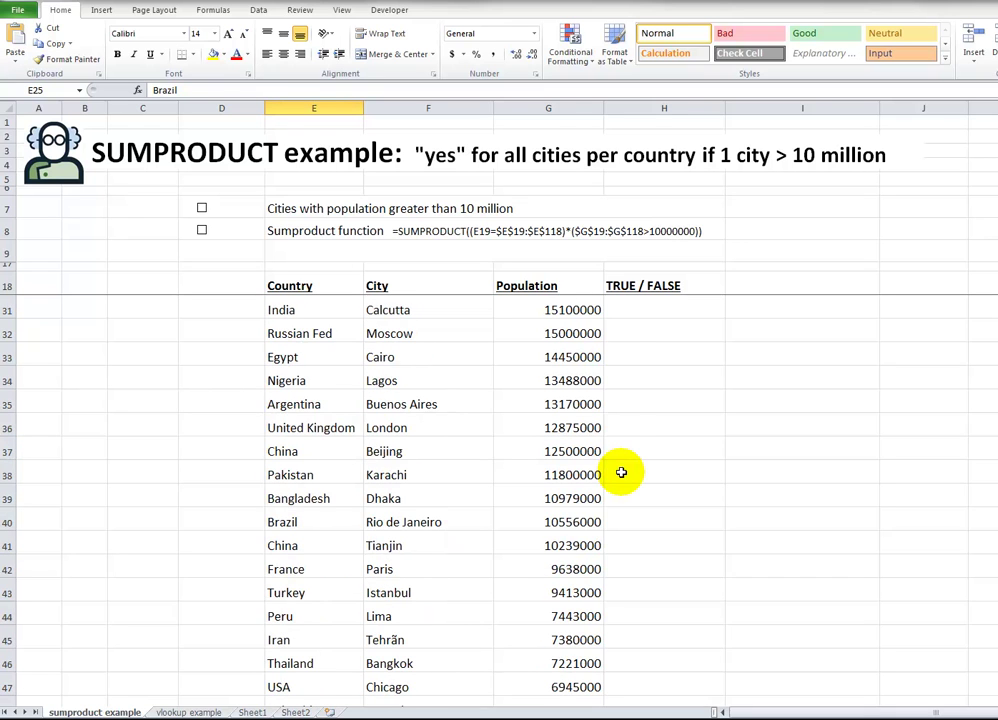
scroll(622, 471, "down", 1)
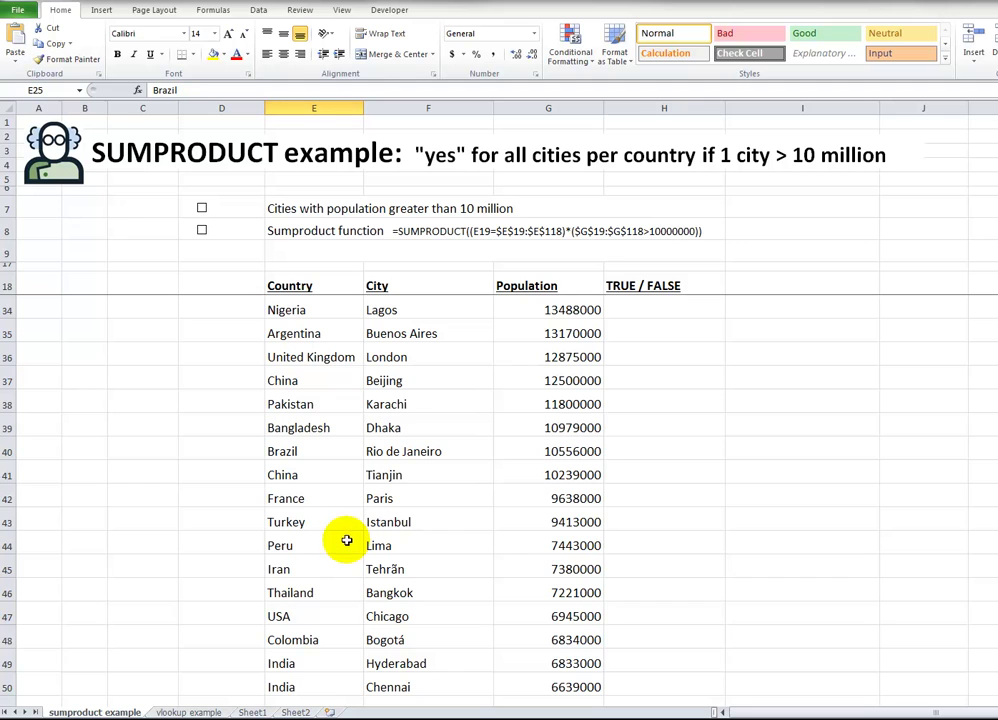
left_click(345, 663)
scroll(439, 575, "down", 2)
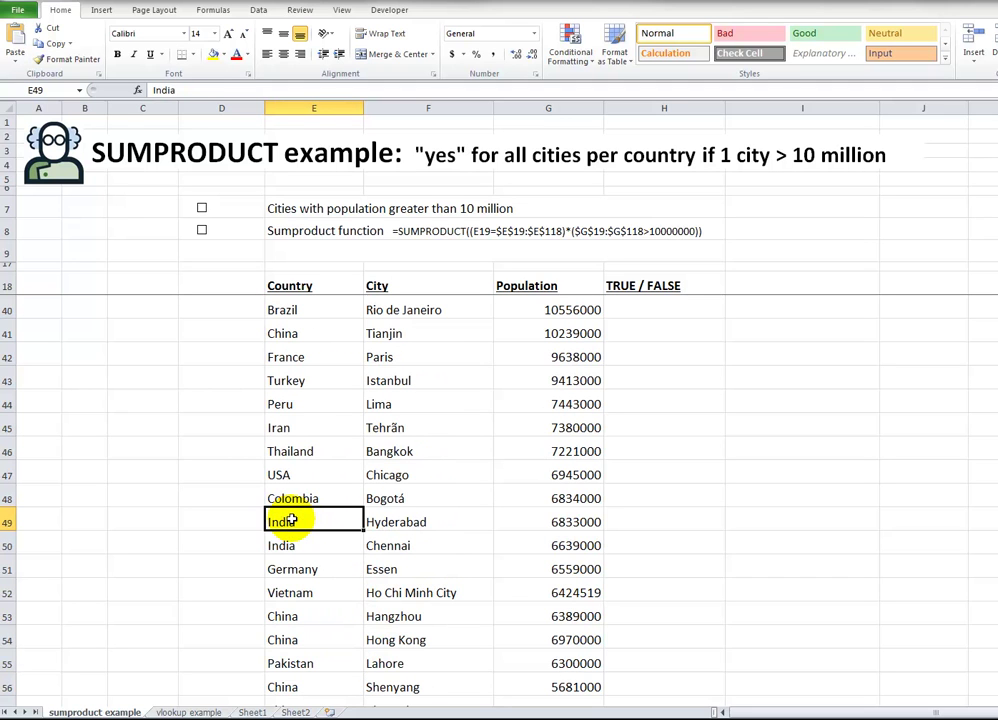
left_click(645, 522)
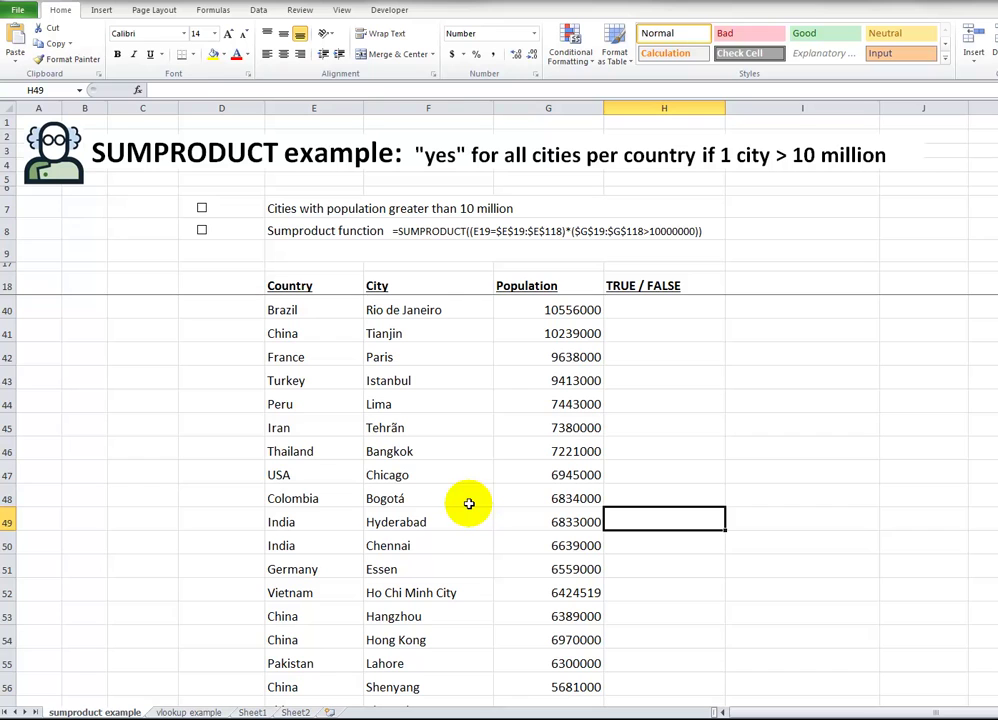
left_click(415, 524)
left_click(408, 537)
left_click(411, 516)
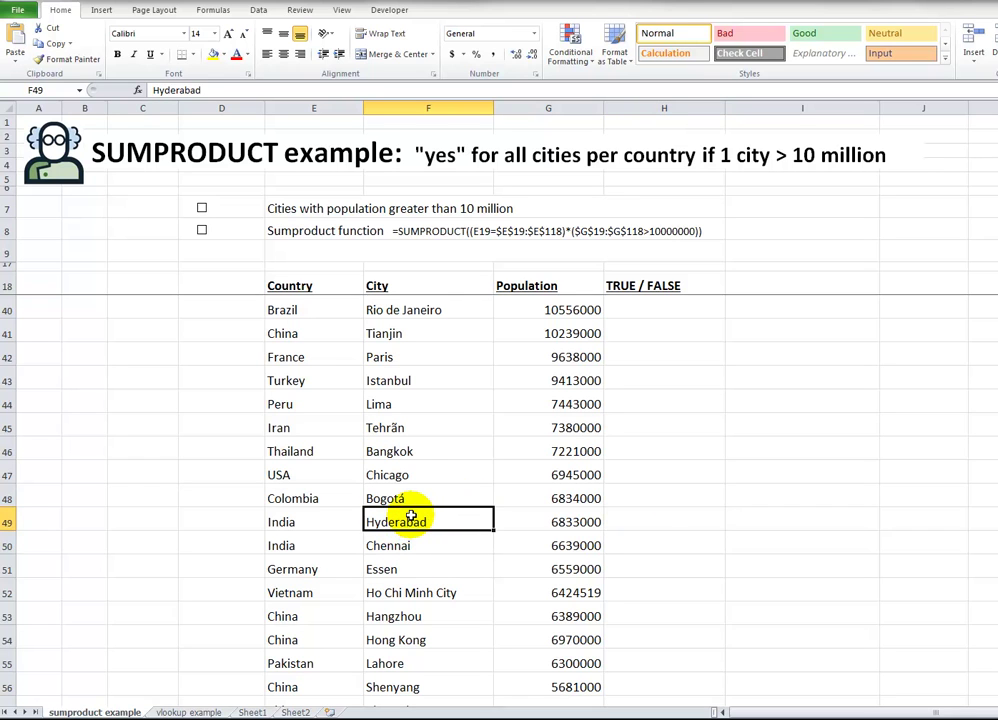
left_click(537, 515)
left_click(546, 545)
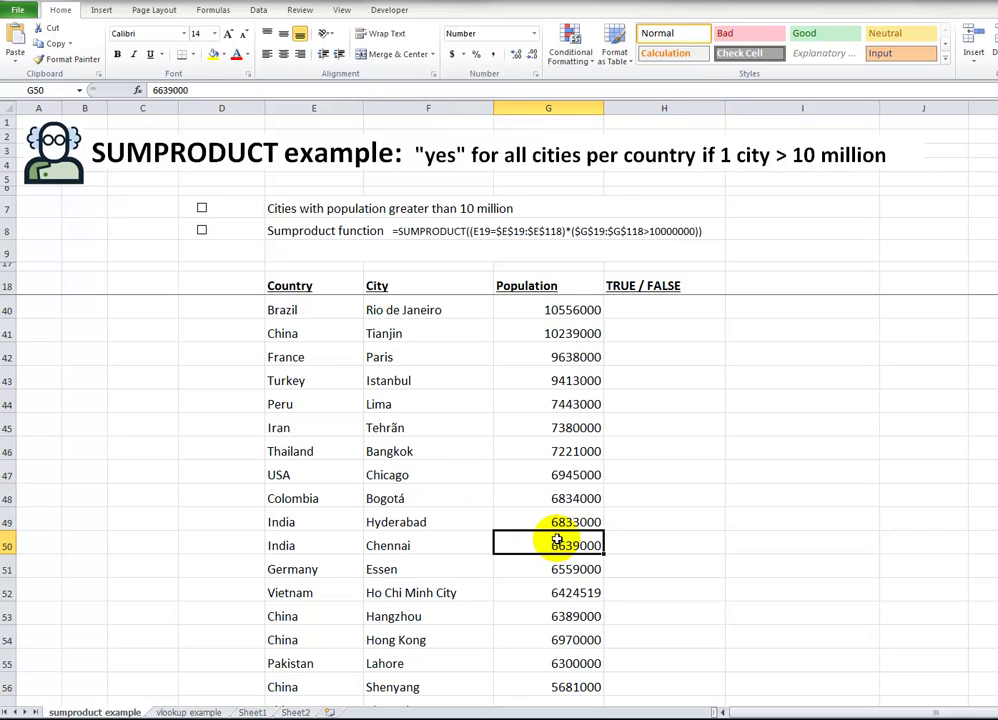
Select the TRUE / FALSE cell H49 for Hyderabad and tick both checklist items, the 10 million population criterion and the Sumproduct function
left_click(643, 520)
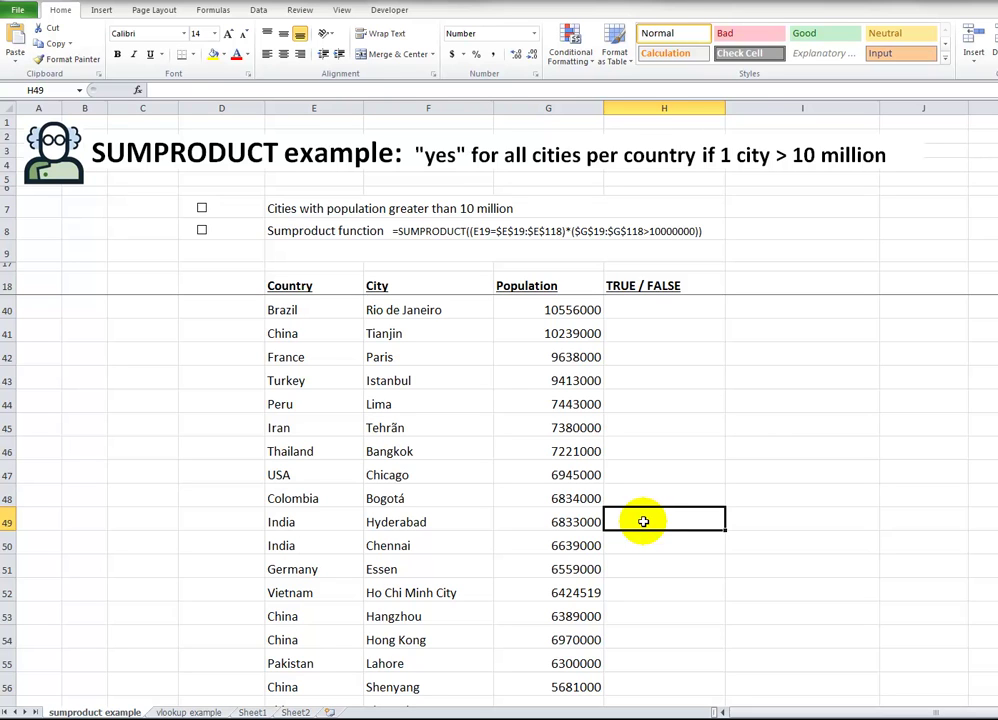
left_click(201, 208)
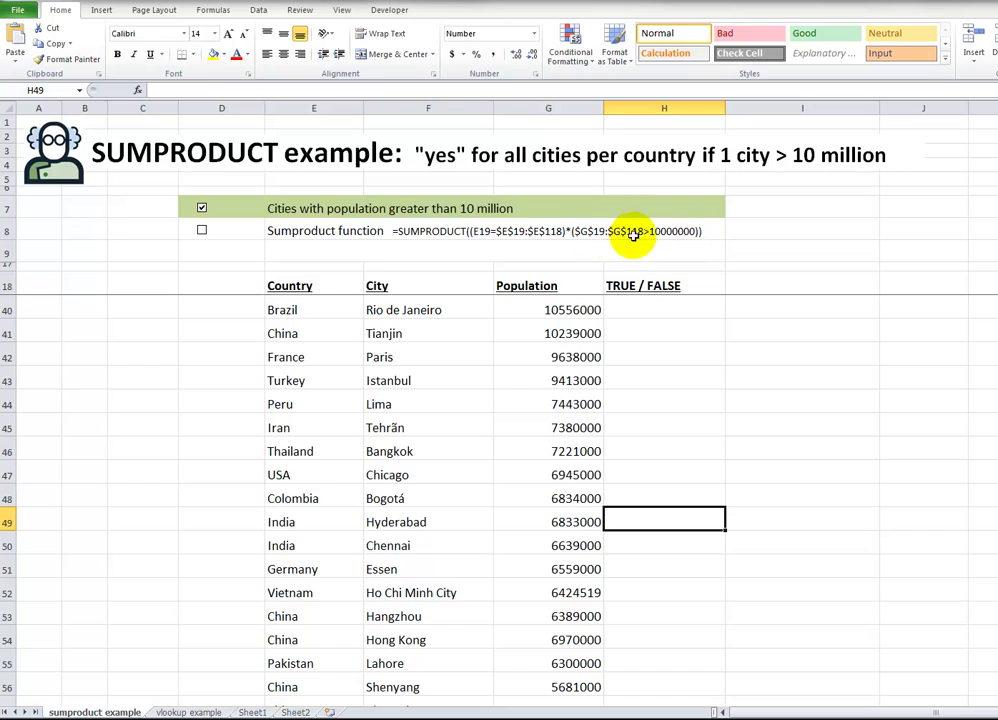
left_click(202, 231)
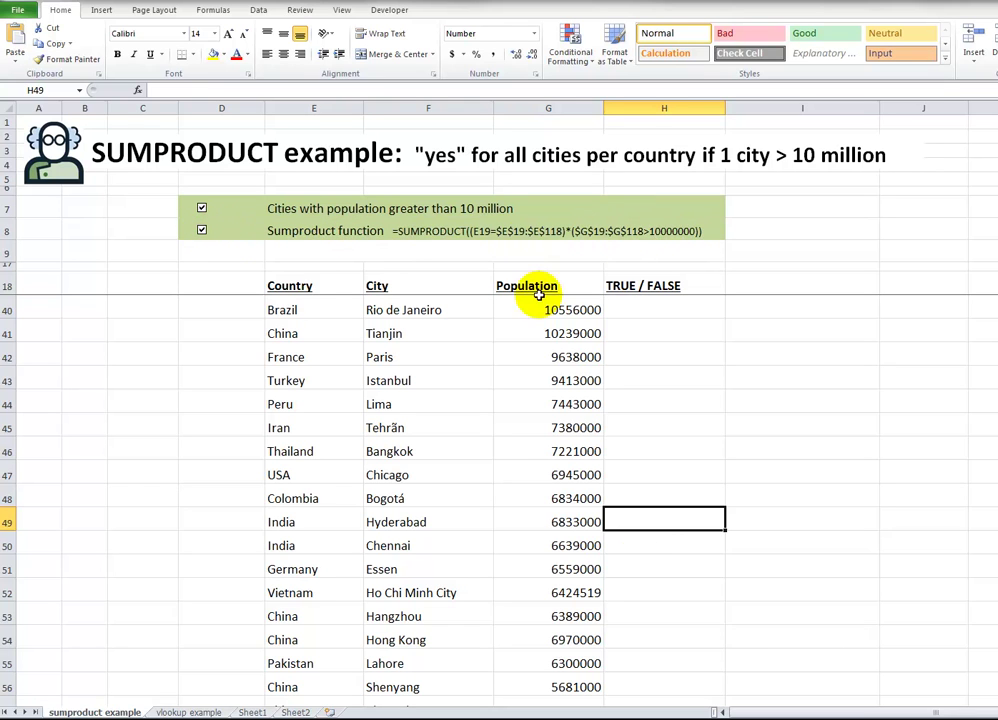
Begin a SUMPRODUCT formula in H49 with the country condition (E49=$E$19:$E$118, using absolute references for the range
type("=")
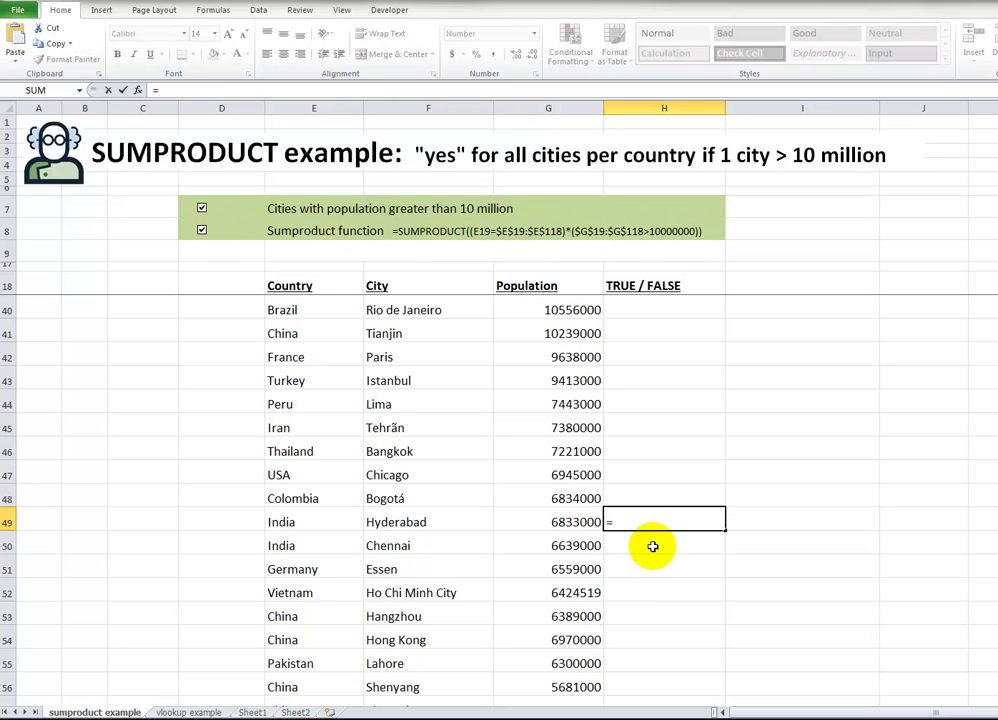
type("sumproduct((E49")
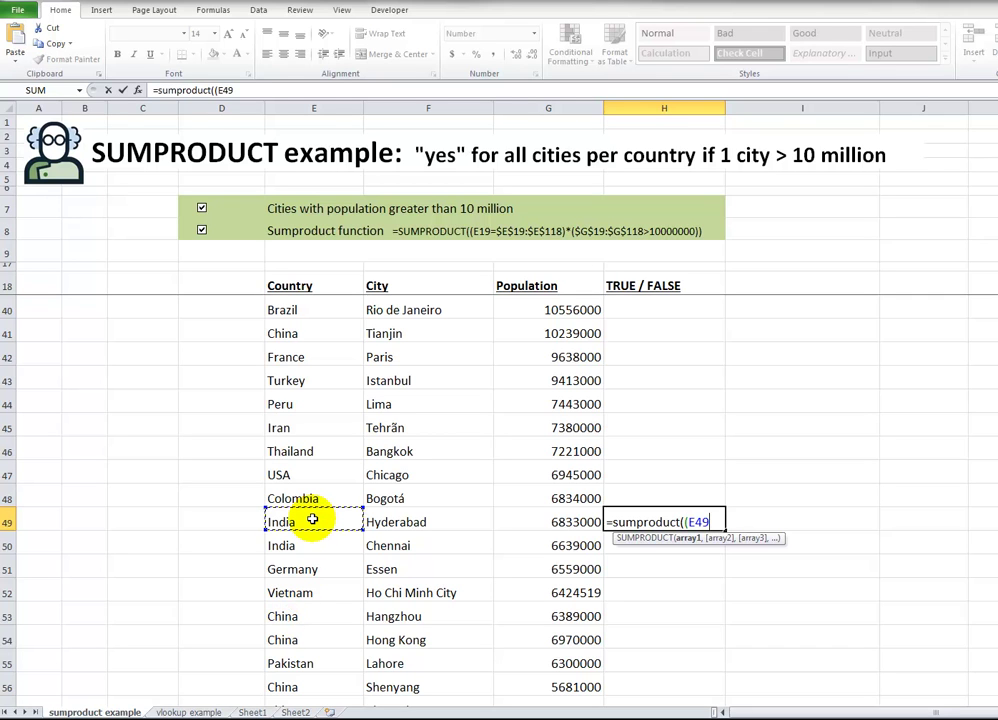
type("=")
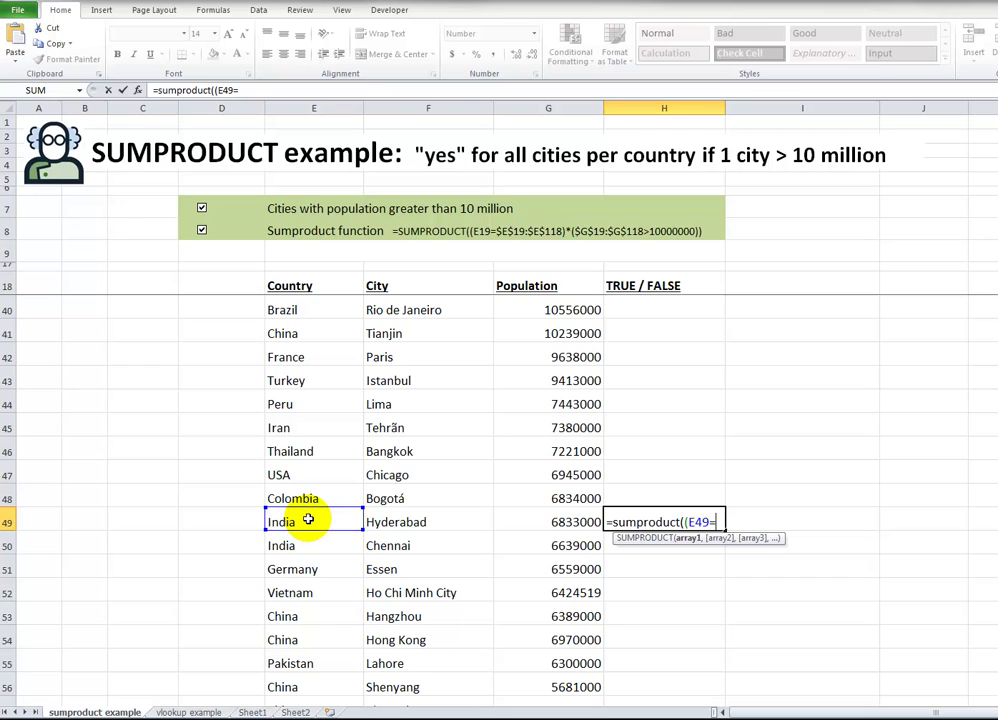
left_click(324, 283)
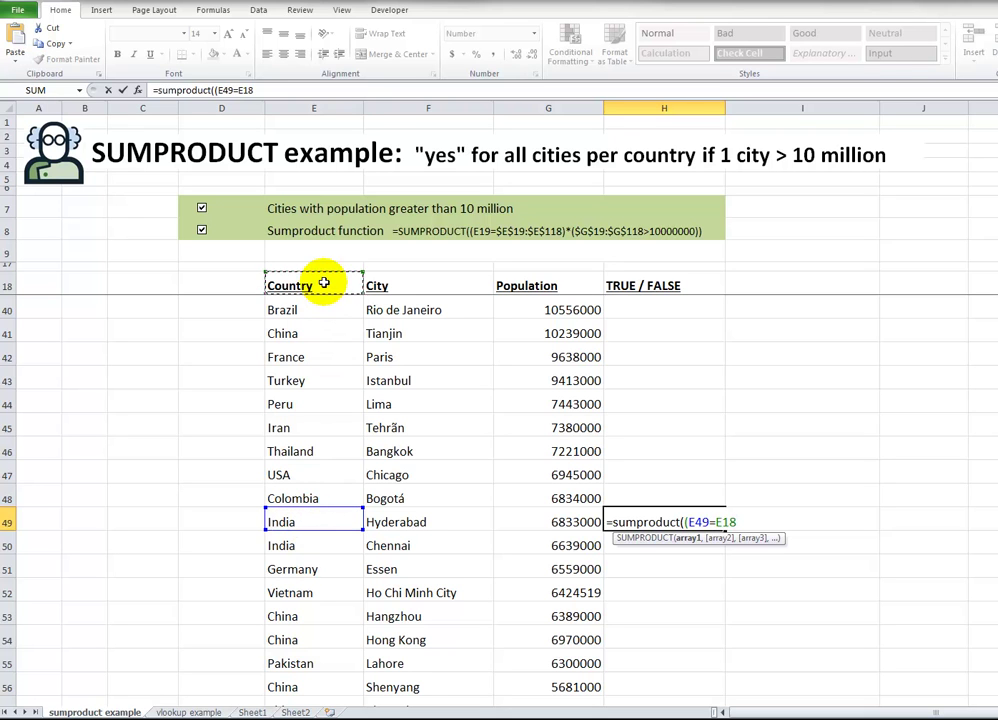
key("Down")
key("ctrl+shift+Down")
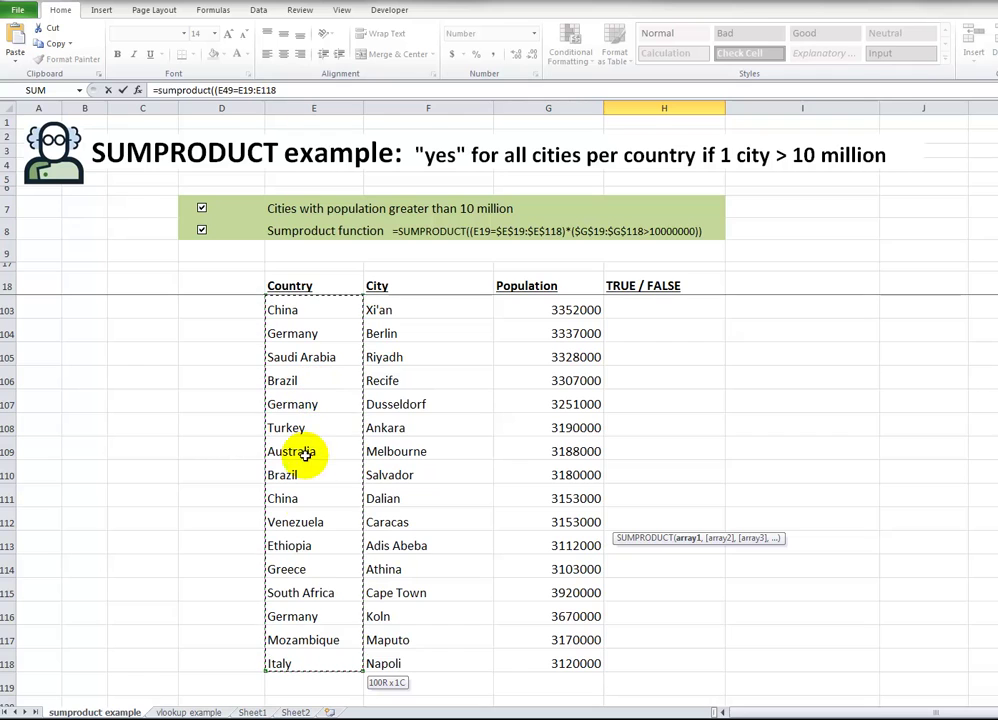
left_click_drag(242, 89, 268, 89)
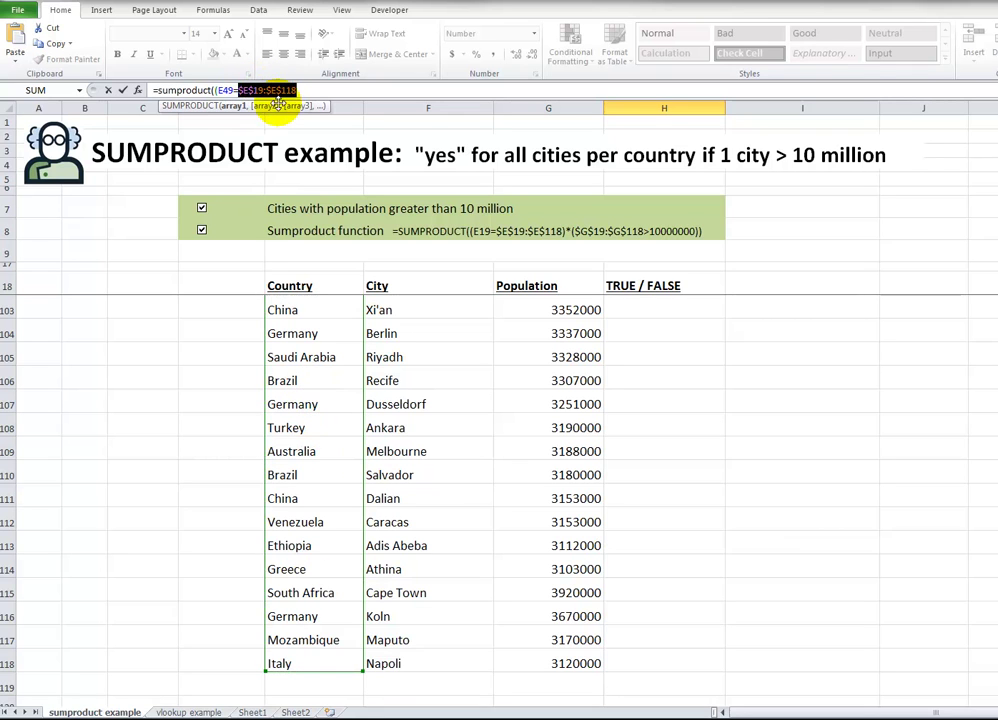
left_click(326, 90)
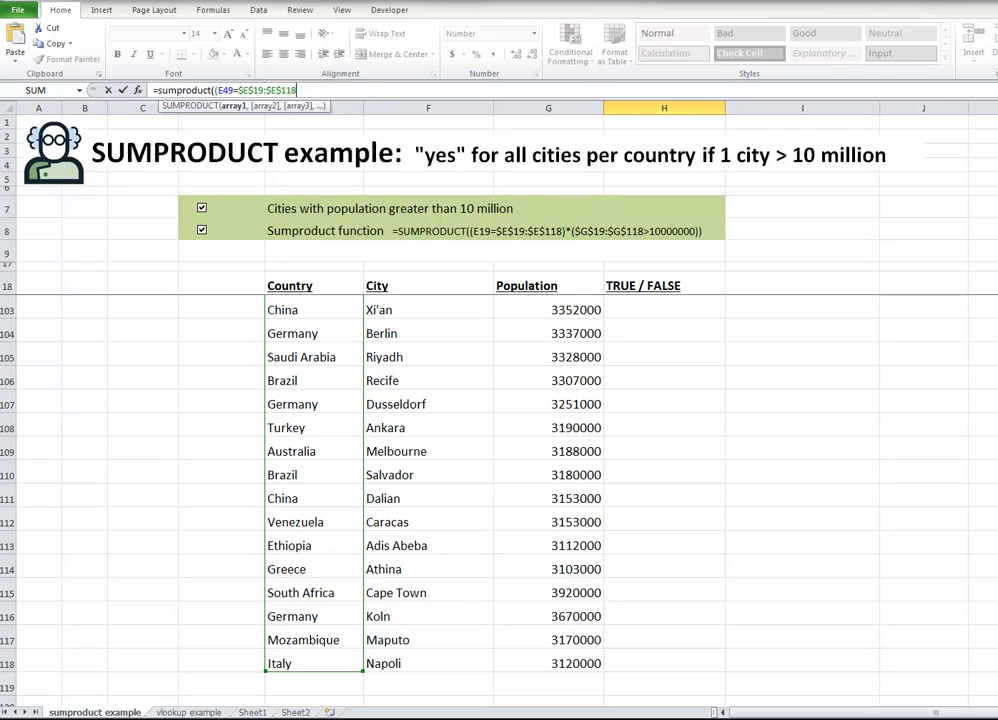
Close the country condition, multiply it by ($G$19:$G$118>10000000), and enter the H49 formula, accepting the proposed correction
scroll(500, 490, "up", 17)
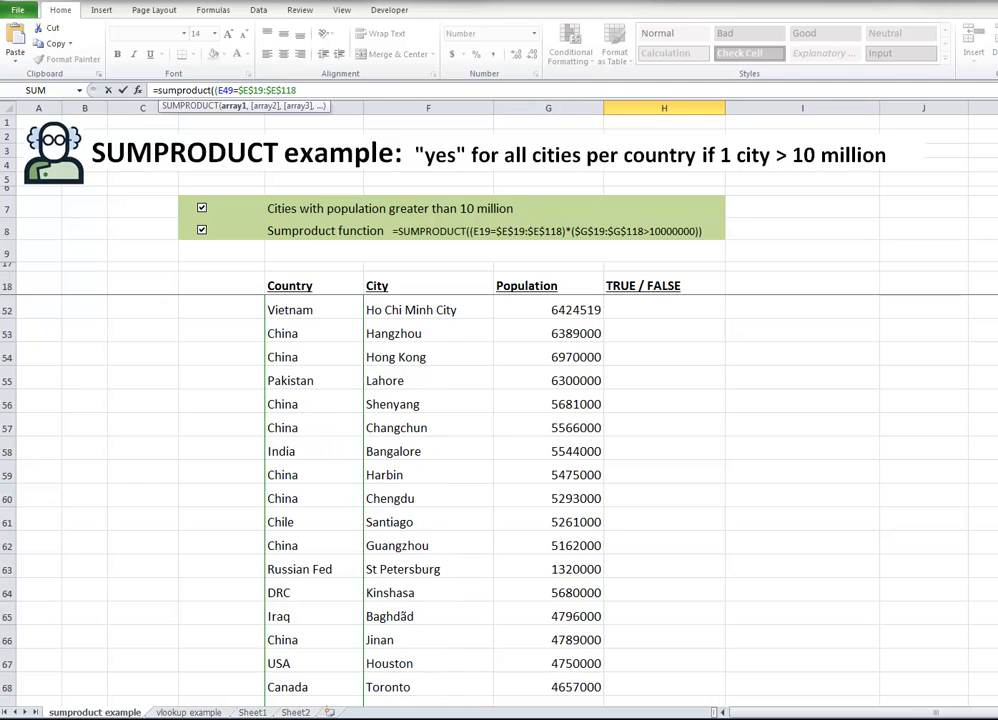
scroll(833, 394, "up", 8)
scroll(833, 394, "down", 4)
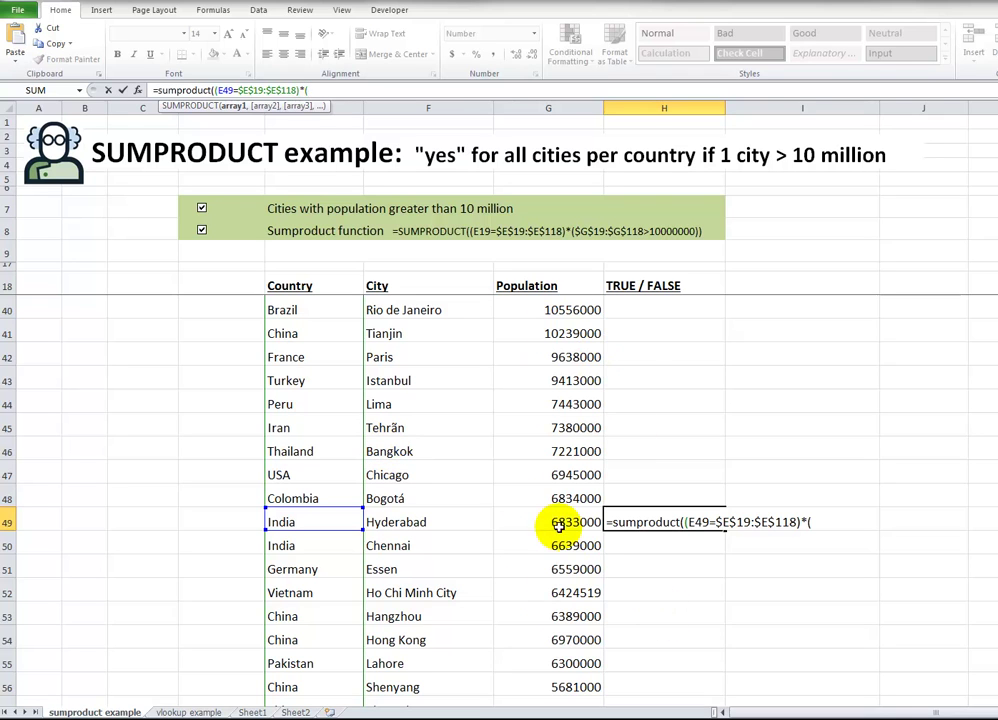
left_click(520, 283)
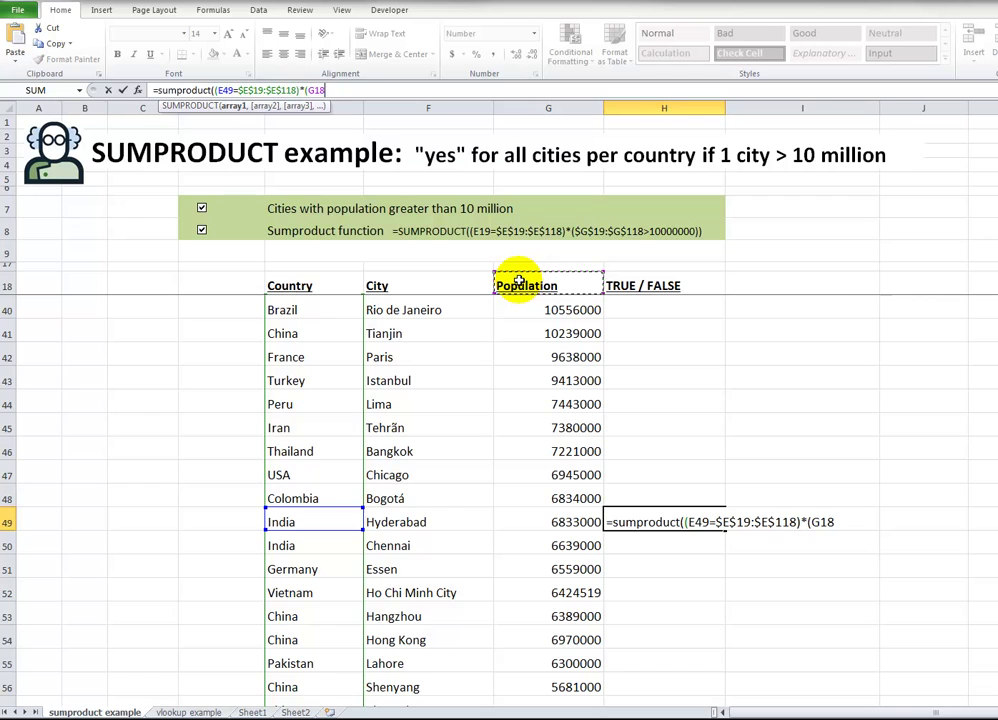
key("Down")
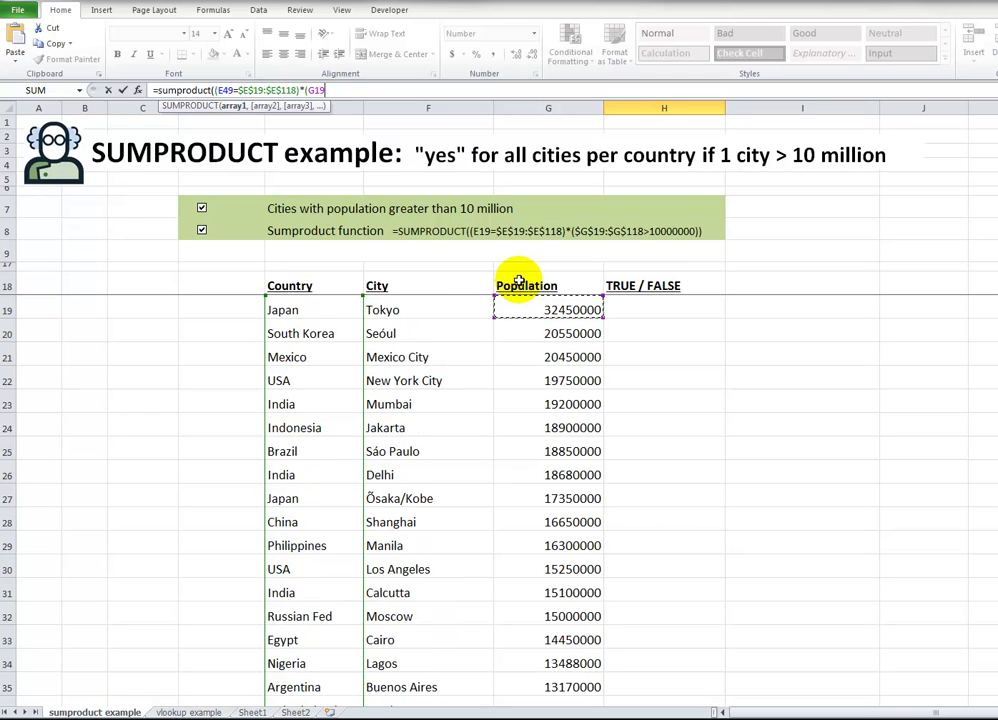
key("ctrl+shift+Down")
type(">10000000")
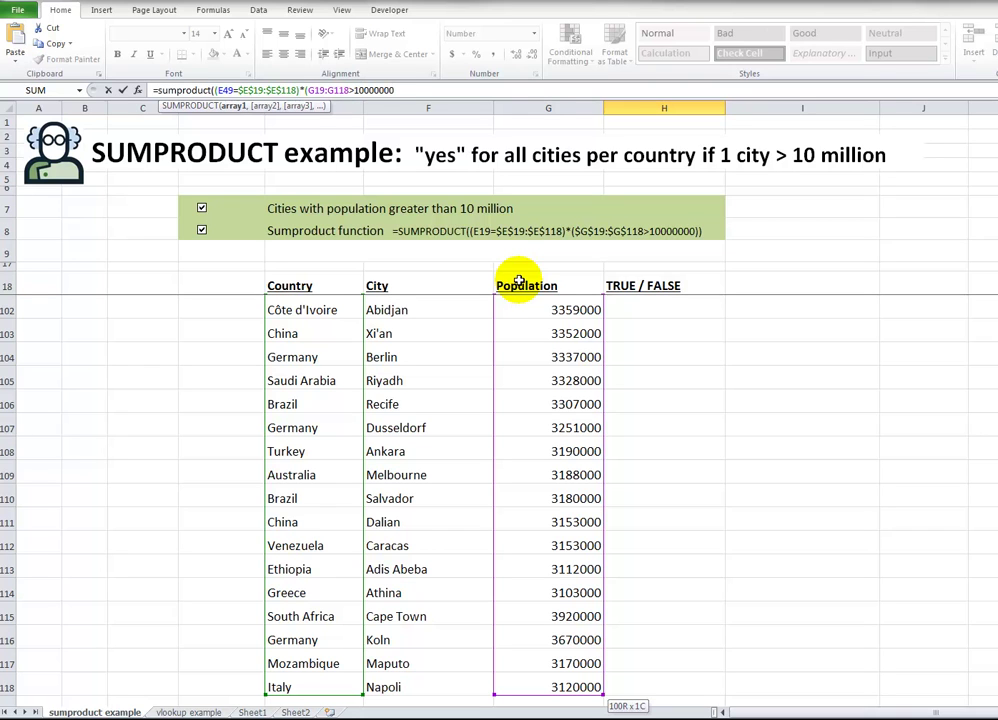
left_click_drag(315, 91, 331, 92)
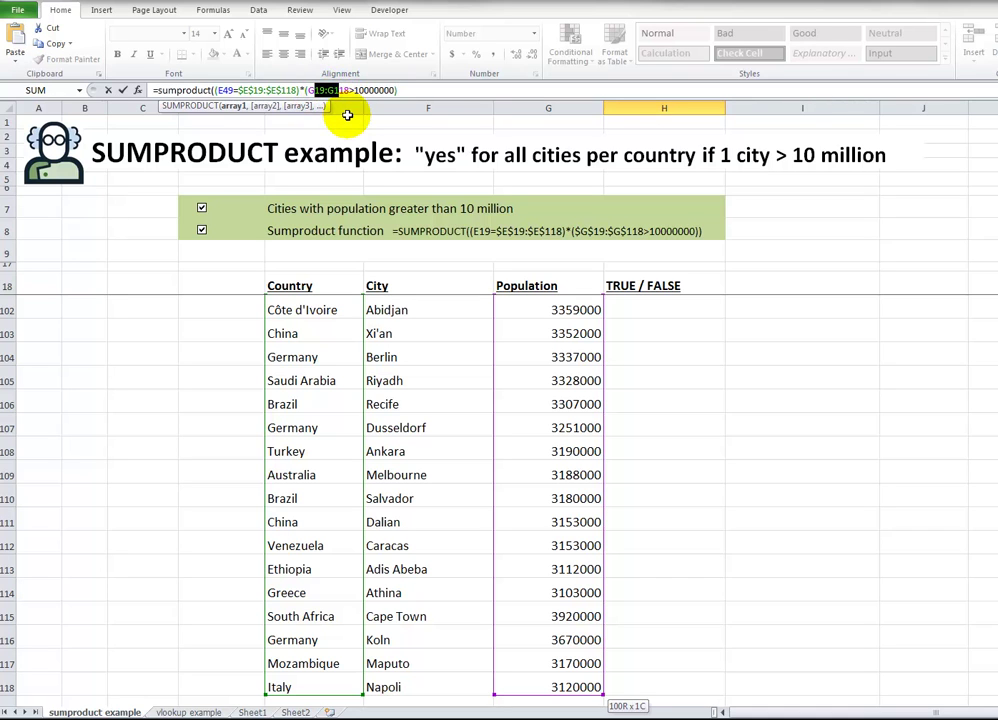
left_click(444, 91)
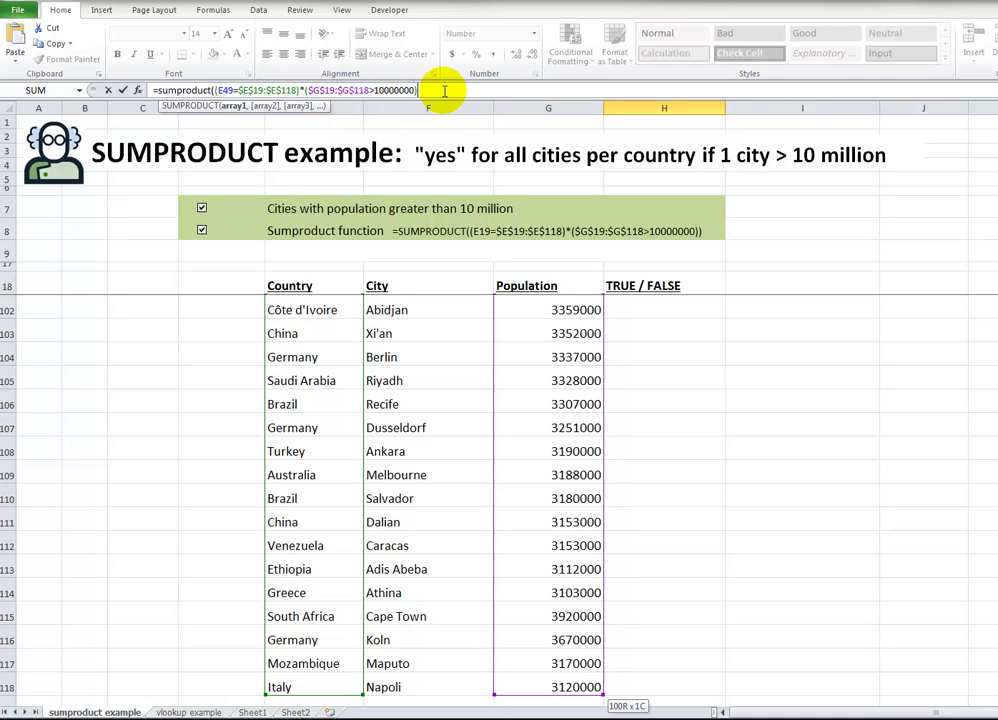
key("Return")
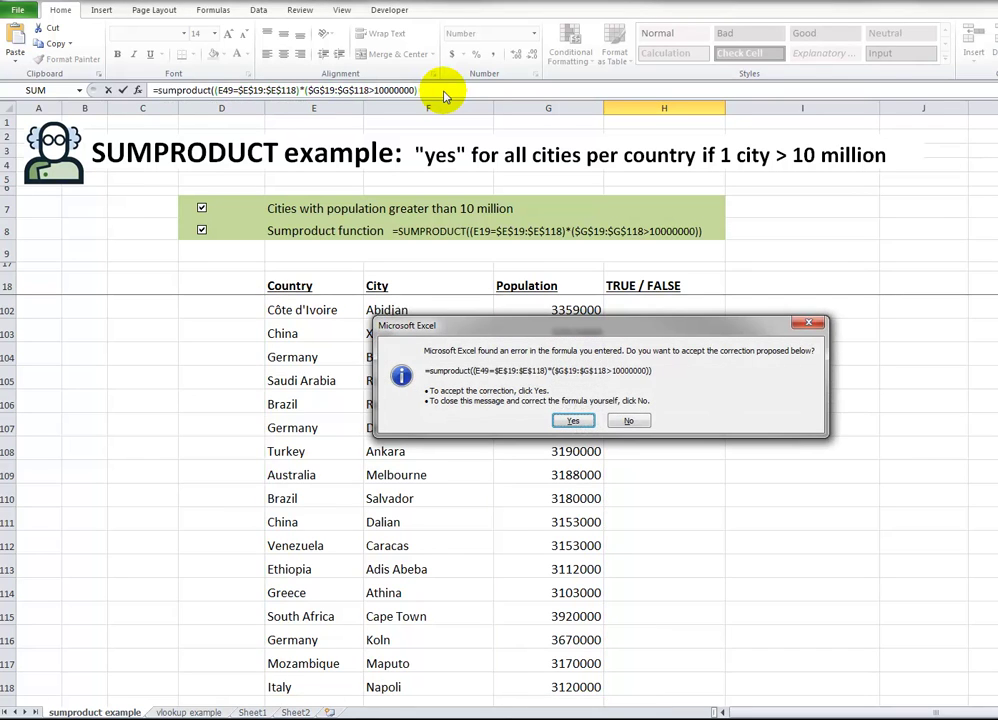
key("Return")
Check the SUMPRODUCT formula and result in H49 against the Hyderabad row's city and population
key("Up")
key("Up")
key("Down")
key("Down")
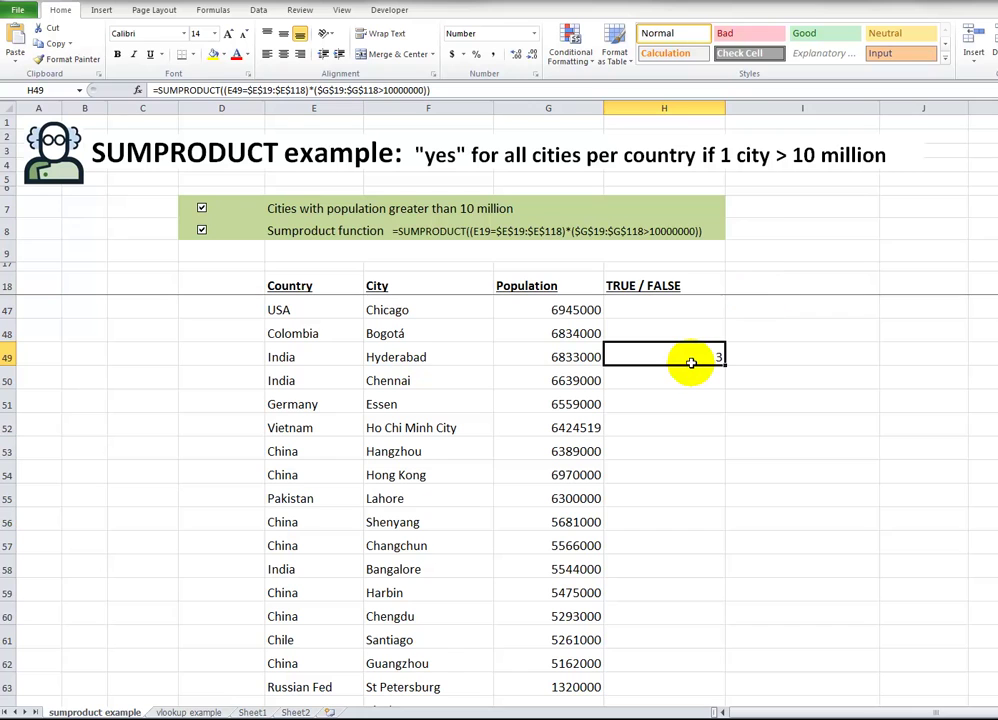
left_click(446, 357)
left_click(539, 351)
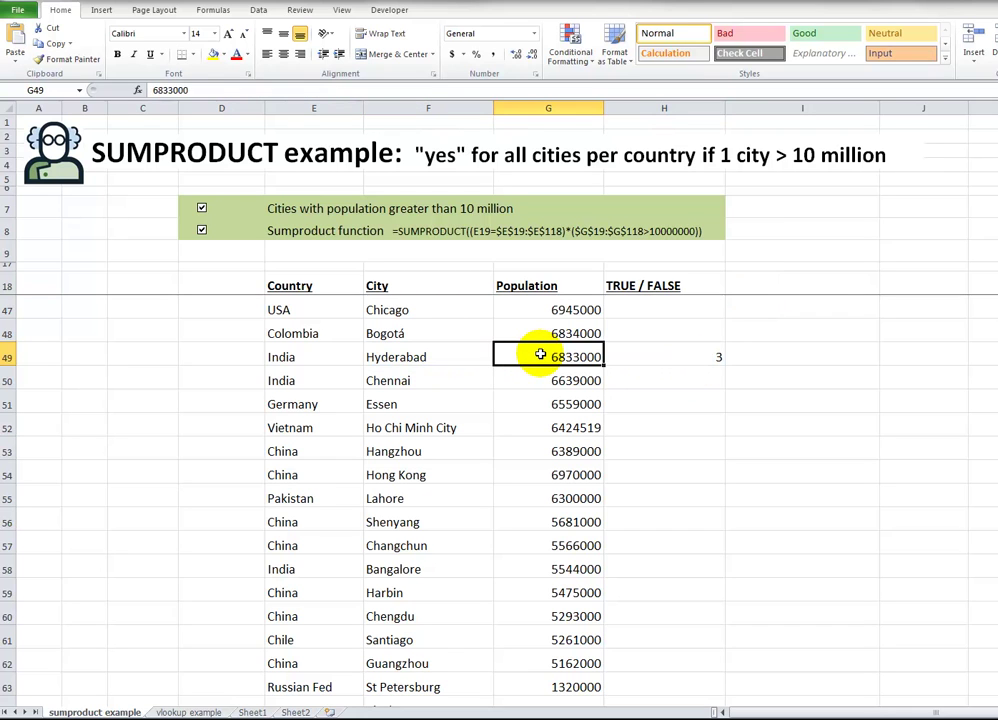
Fill the SUMPRODUCT formula from H49 down through the rest of the TRUE / FALSE column
left_click(635, 359)
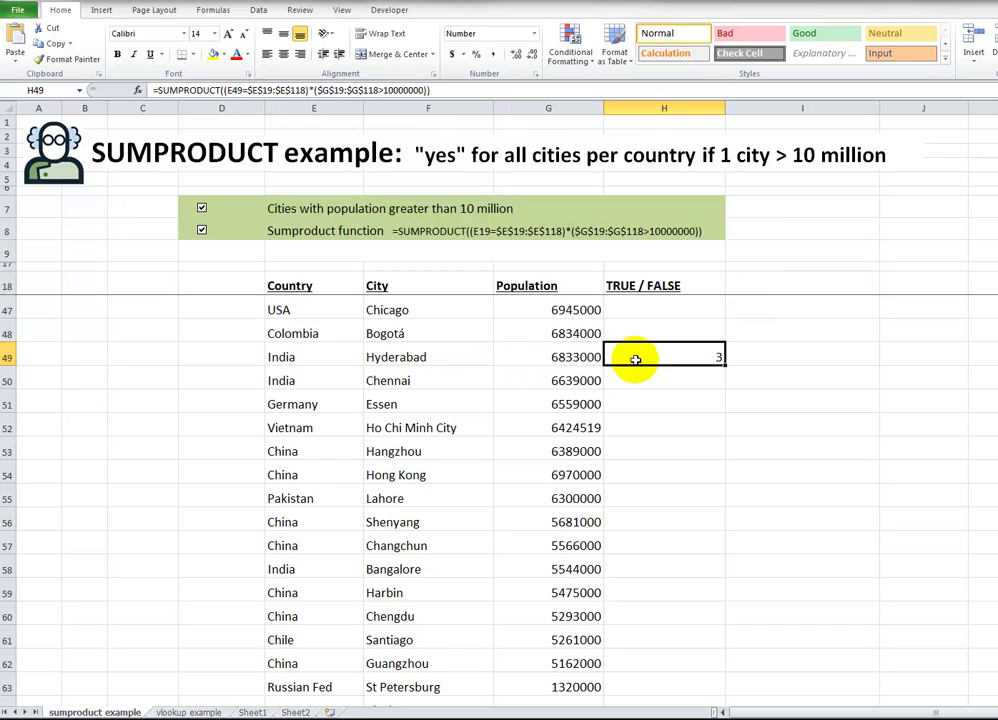
left_click(299, 359)
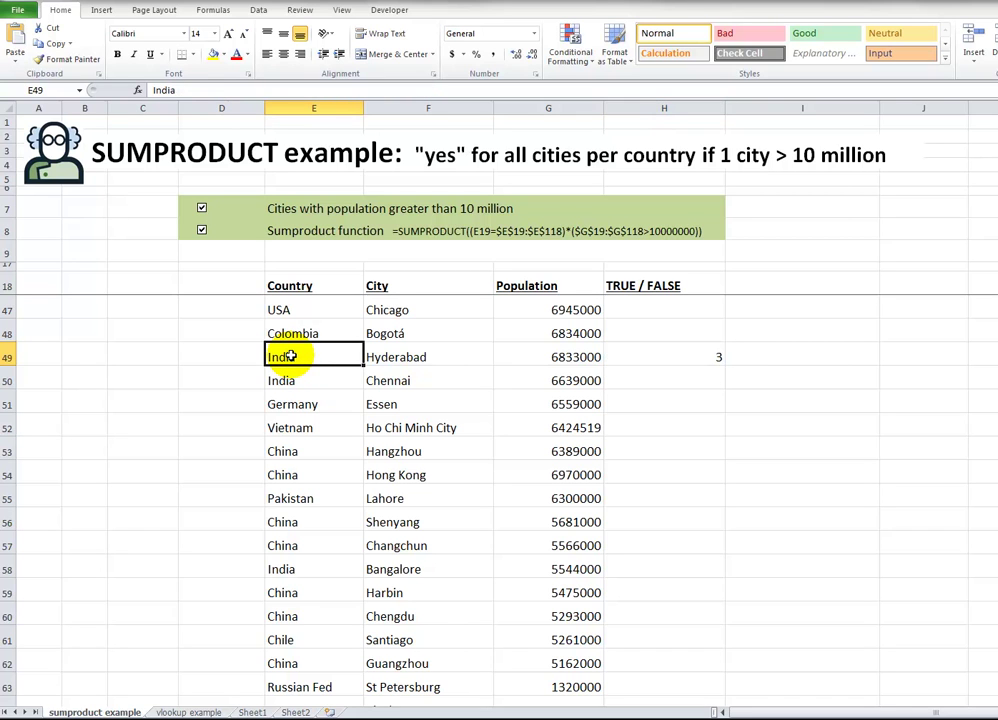
left_click(705, 356)
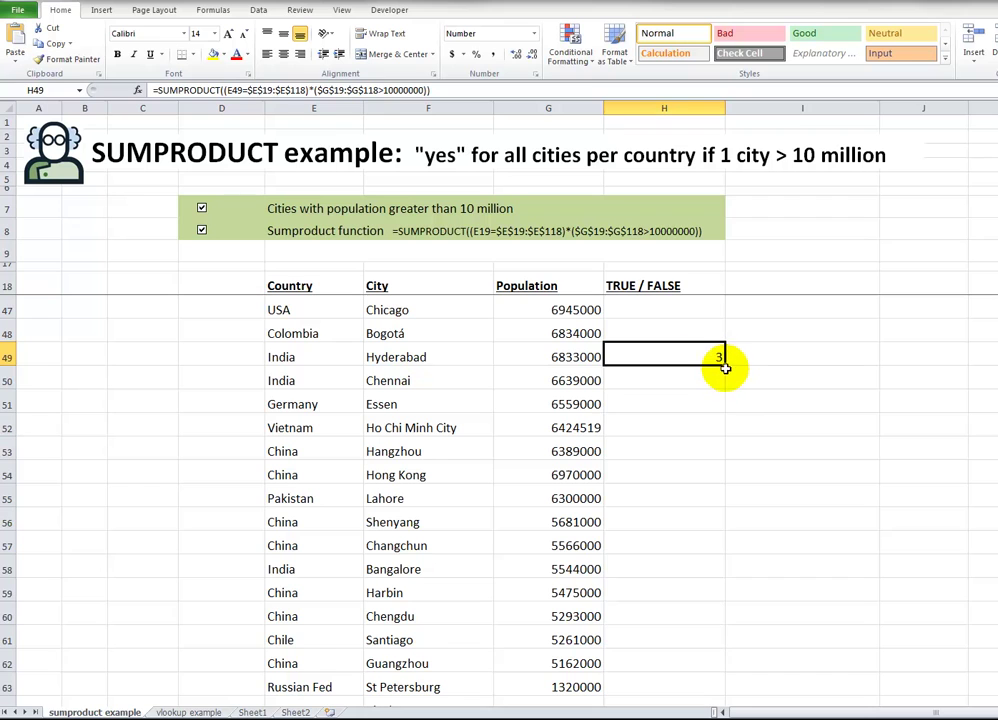
double_click(725, 367)
Copy the H49 formula and paste it into the empty cells above it, H19:H48
left_click(717, 358)
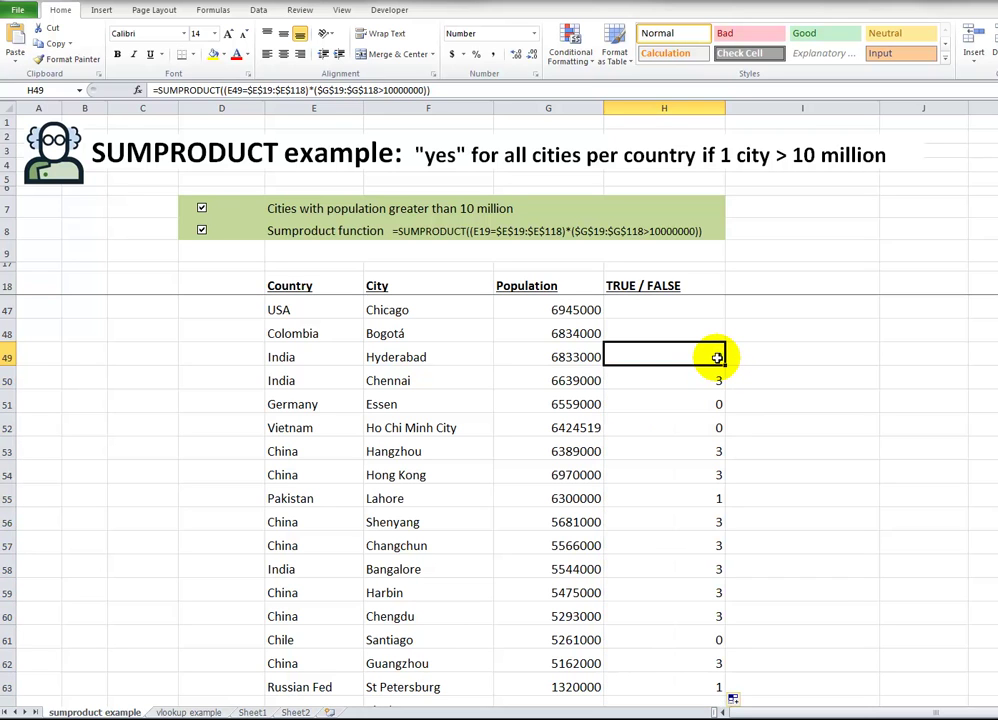
key("Up")
key("ctrl+shift+Up")
key("shift+Down")
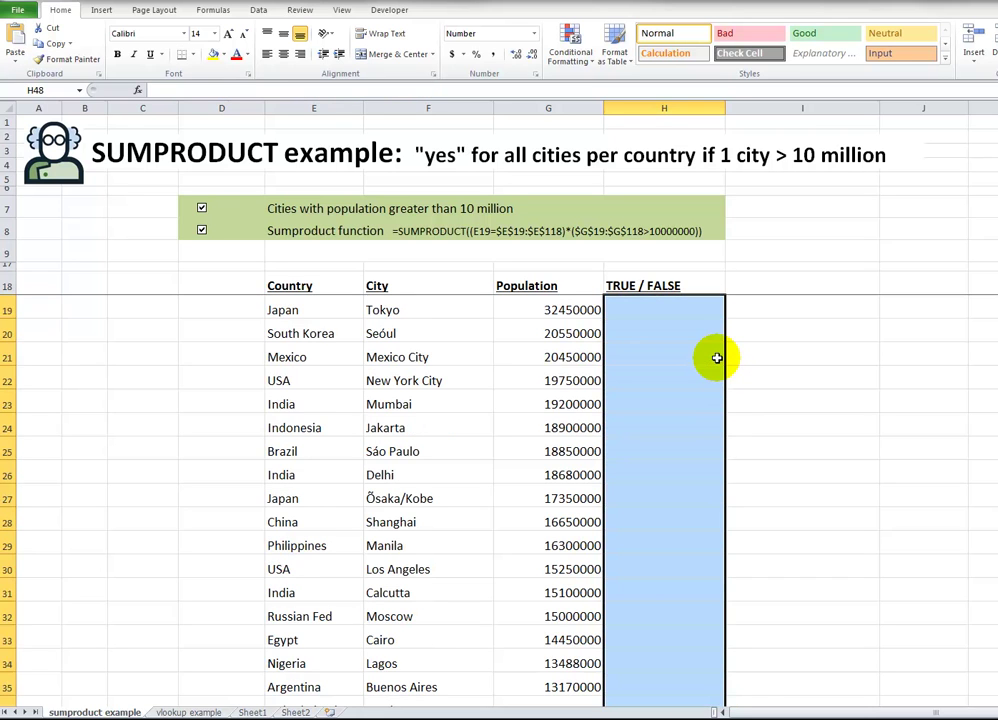
key("ctrl+v")
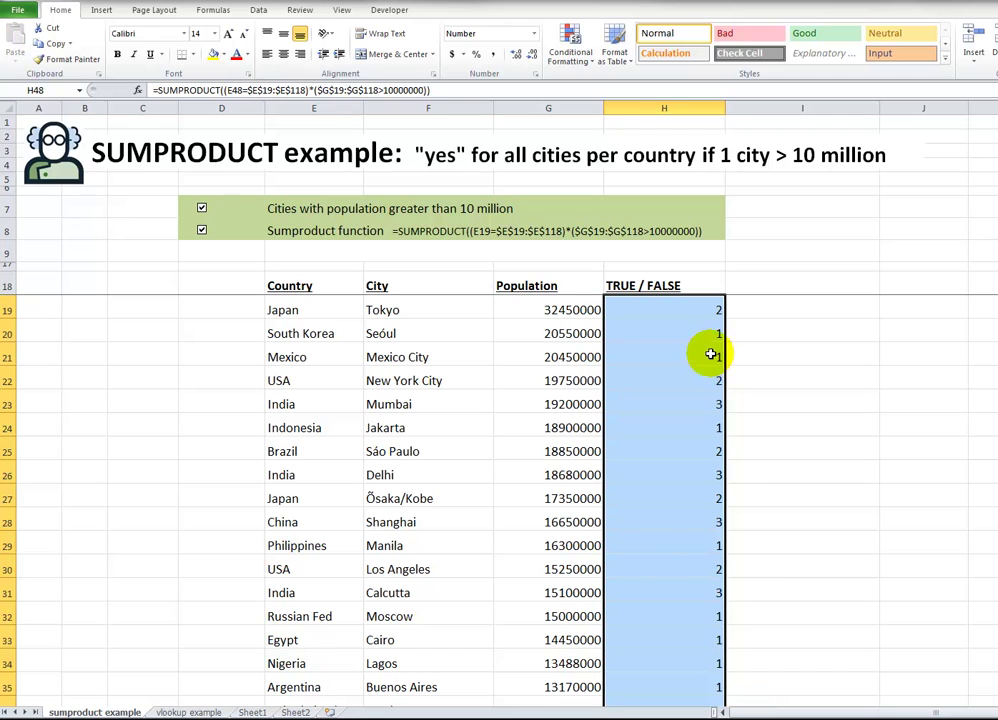
Compare the formula results with the countries and populations in the first rows and in the France row
left_click(560, 312)
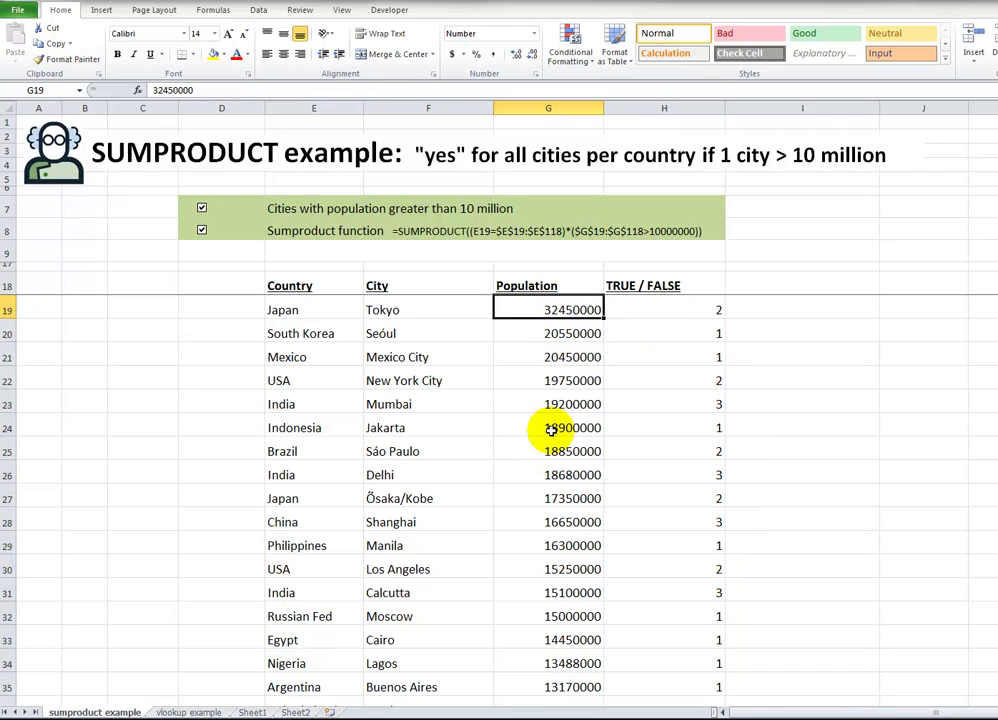
left_click(392, 311)
left_click(382, 334)
left_click(315, 334)
scroll(497, 430, "down", 6)
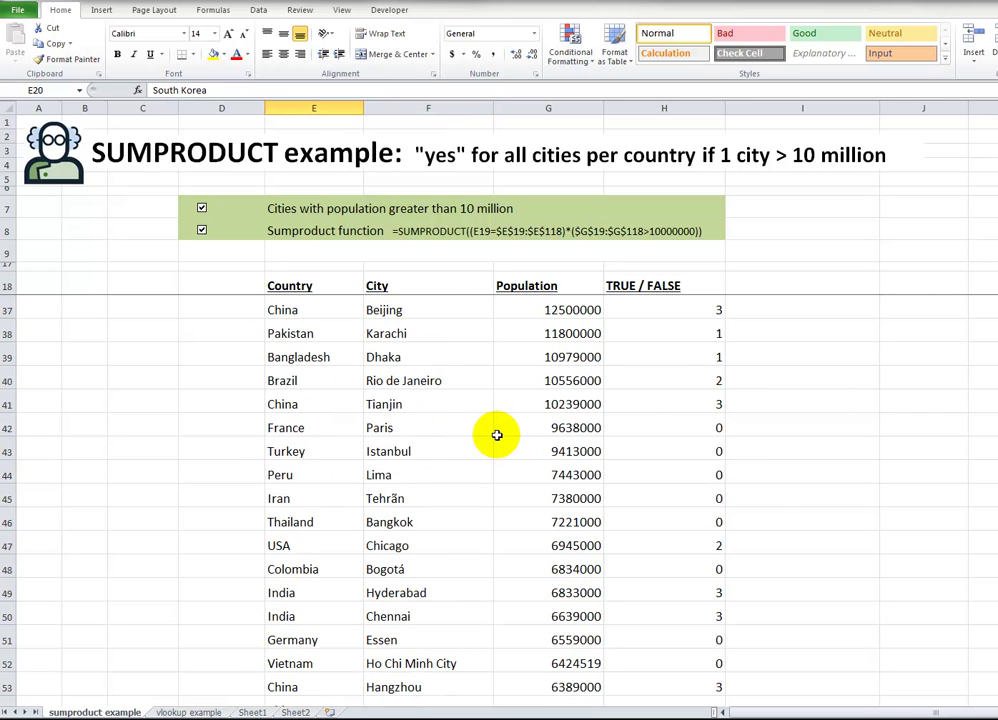
left_click(682, 425)
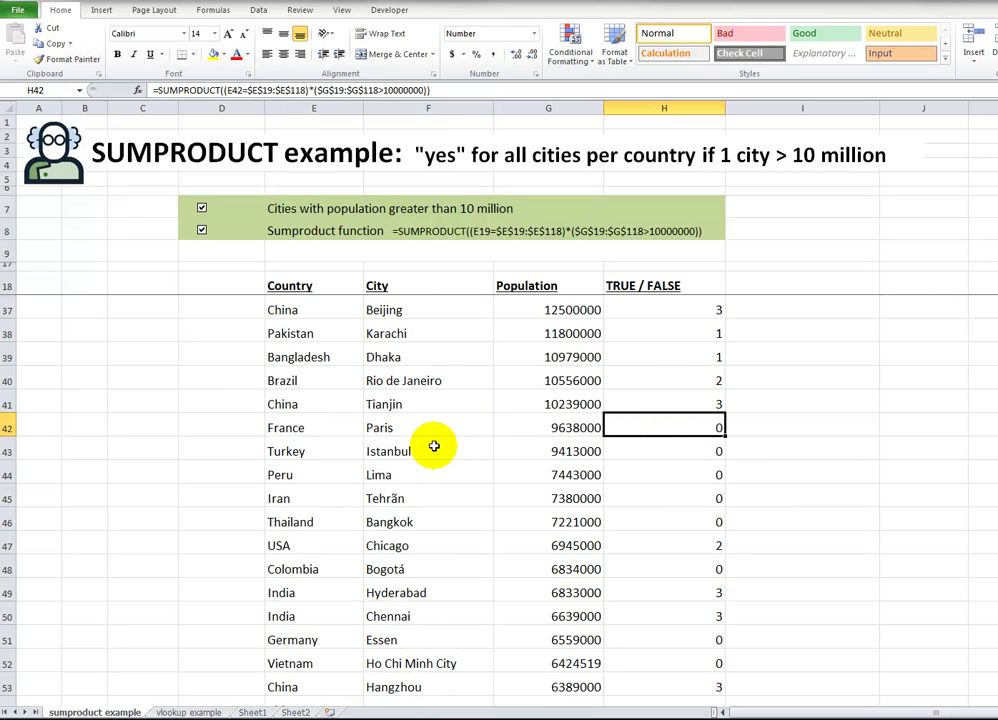
left_click(323, 427)
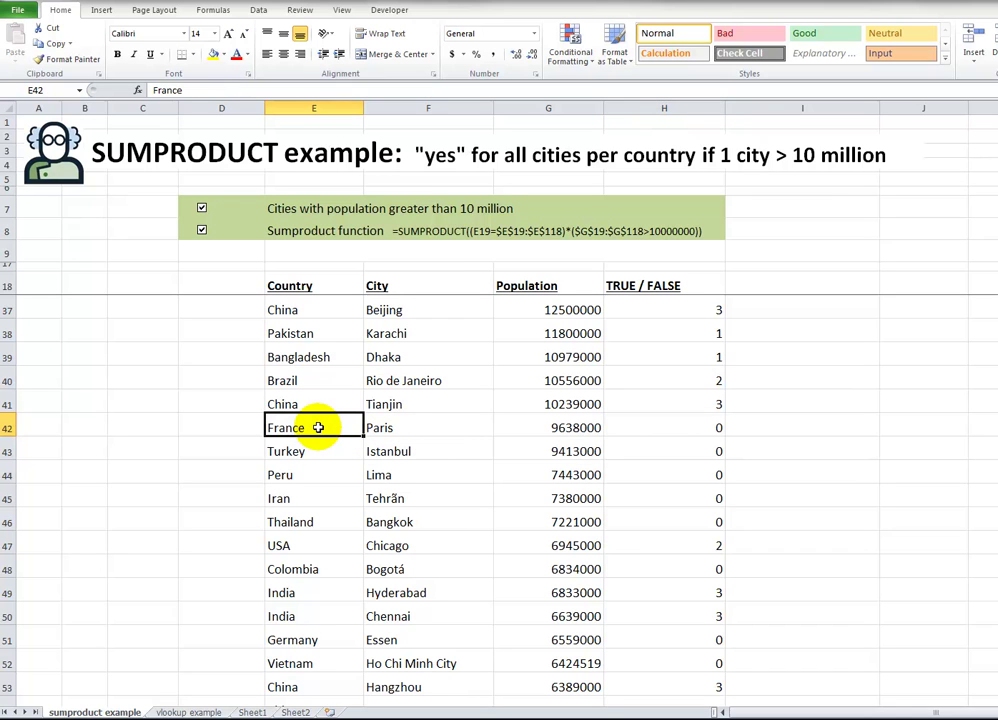
Test the formula by setting the population of Paris in G42 to 12000000, check H42, and undo the change
left_click(558, 428)
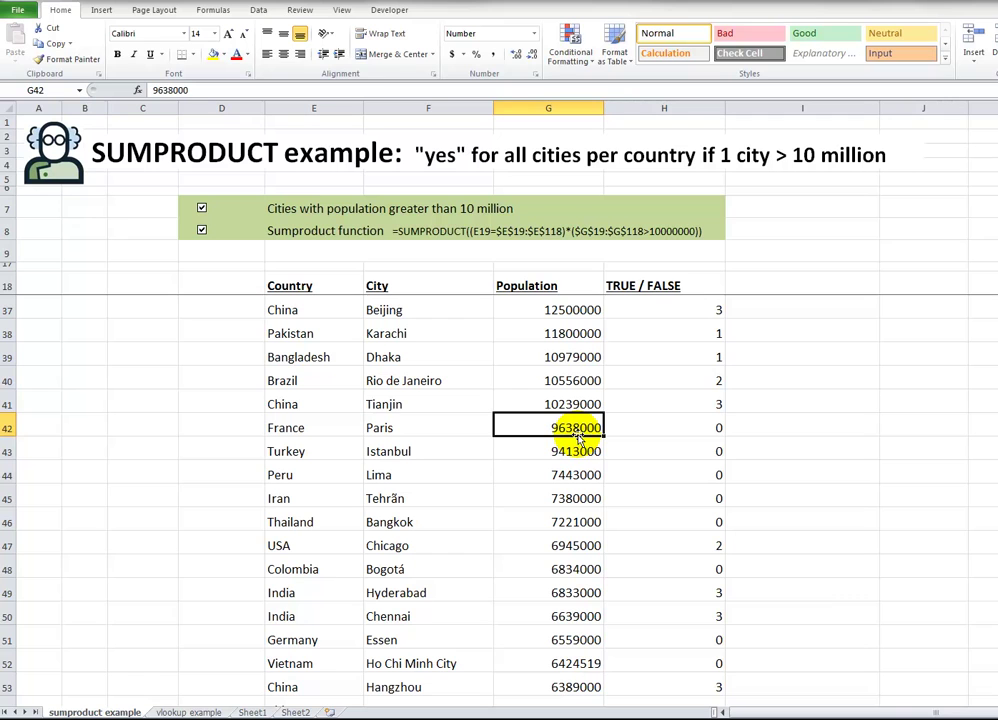
type("12000000")
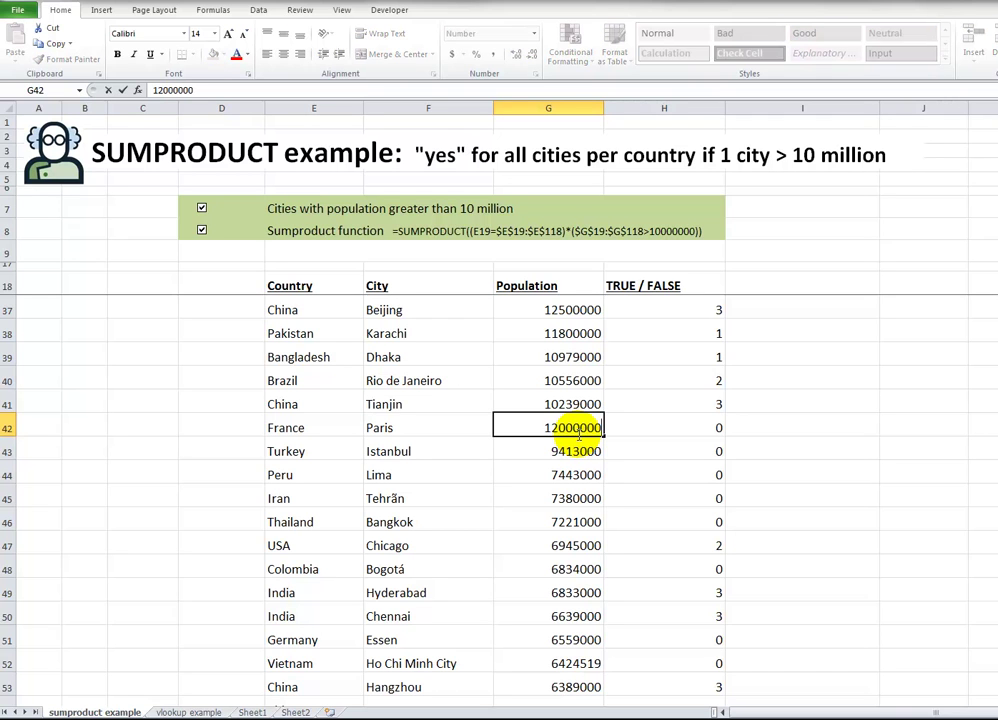
key("Return")
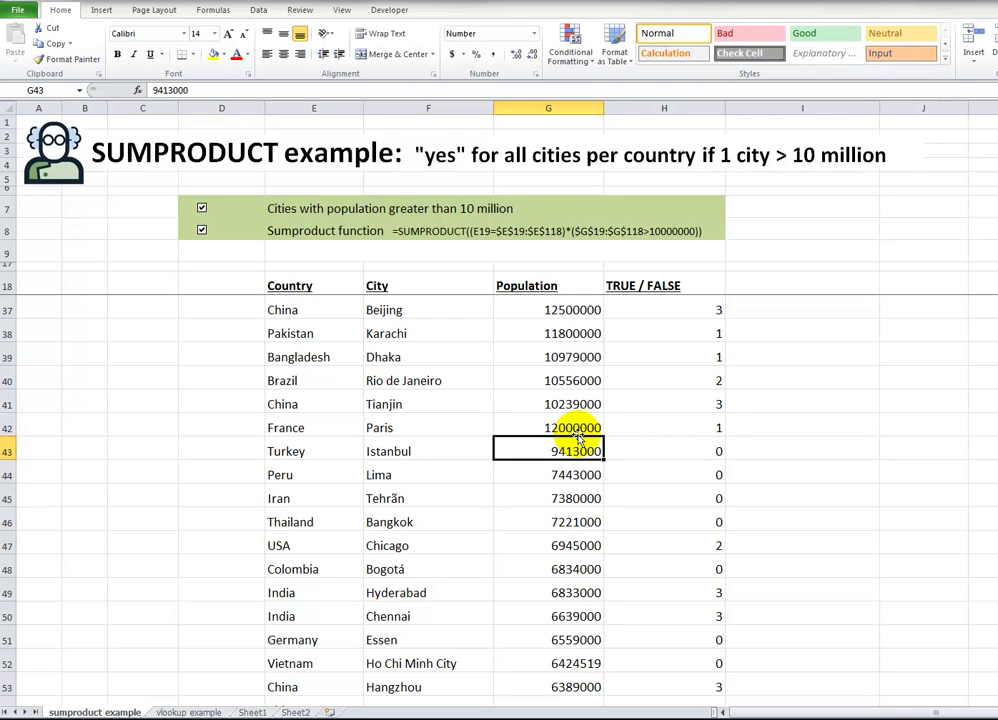
left_click(708, 428)
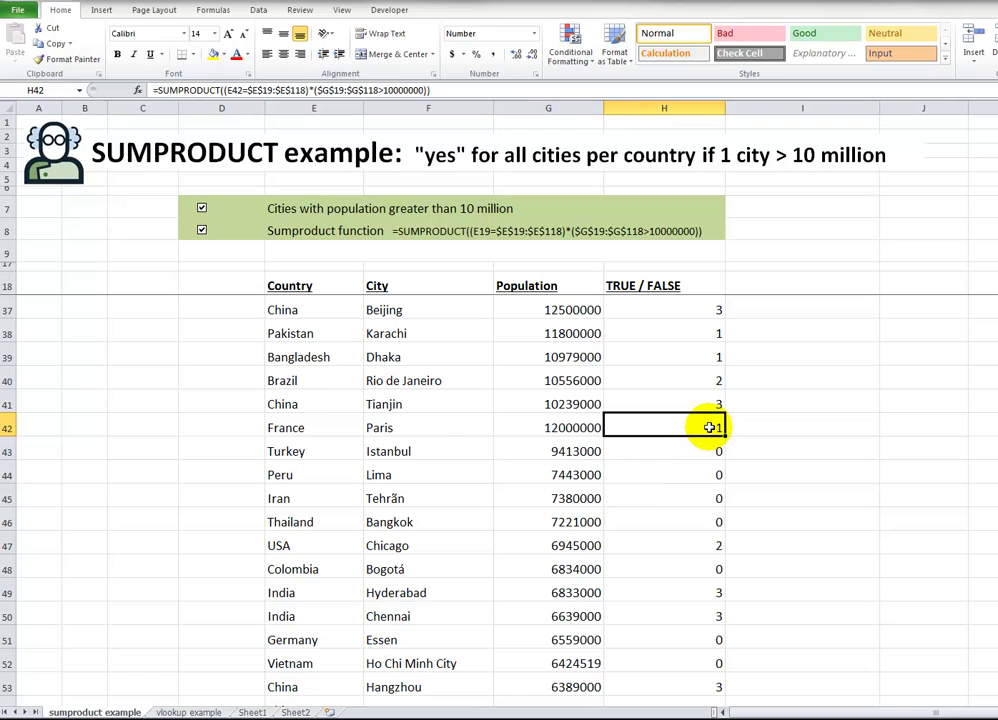
left_click(324, 429)
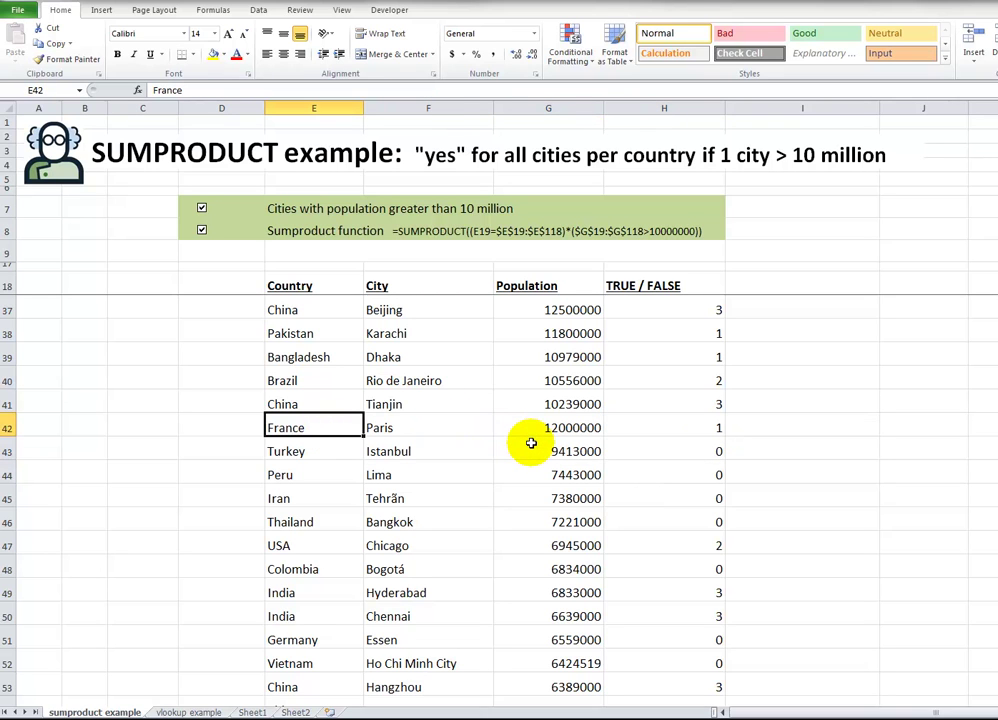
key("ctrl+z")
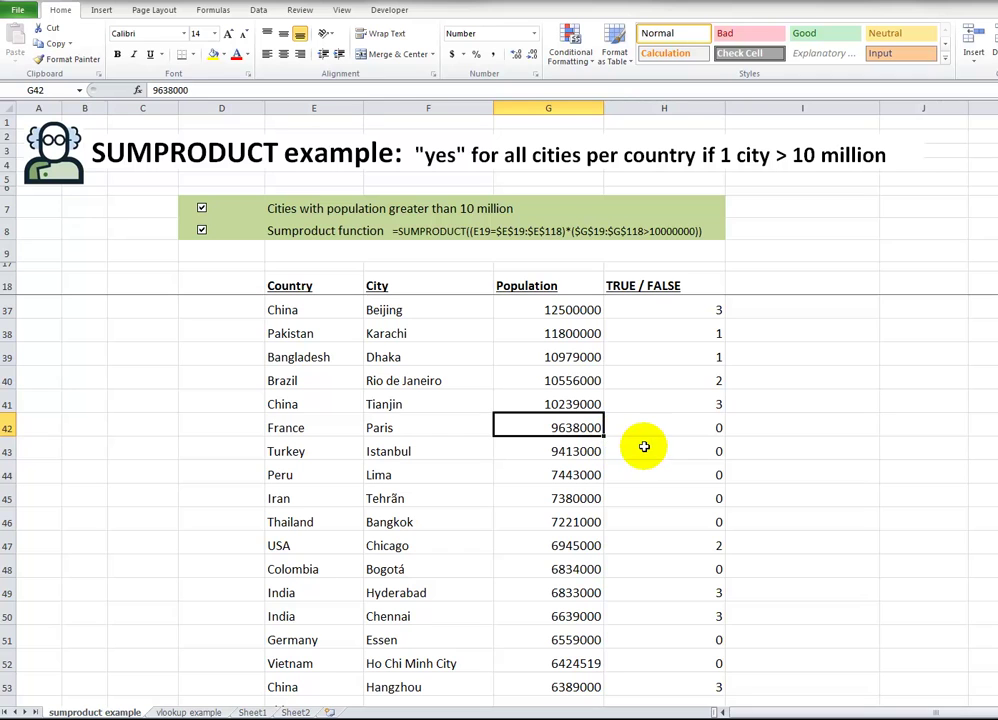
Review the formula results for cities under 10 million in India, USA, Germany and Pakistan
left_click(316, 590)
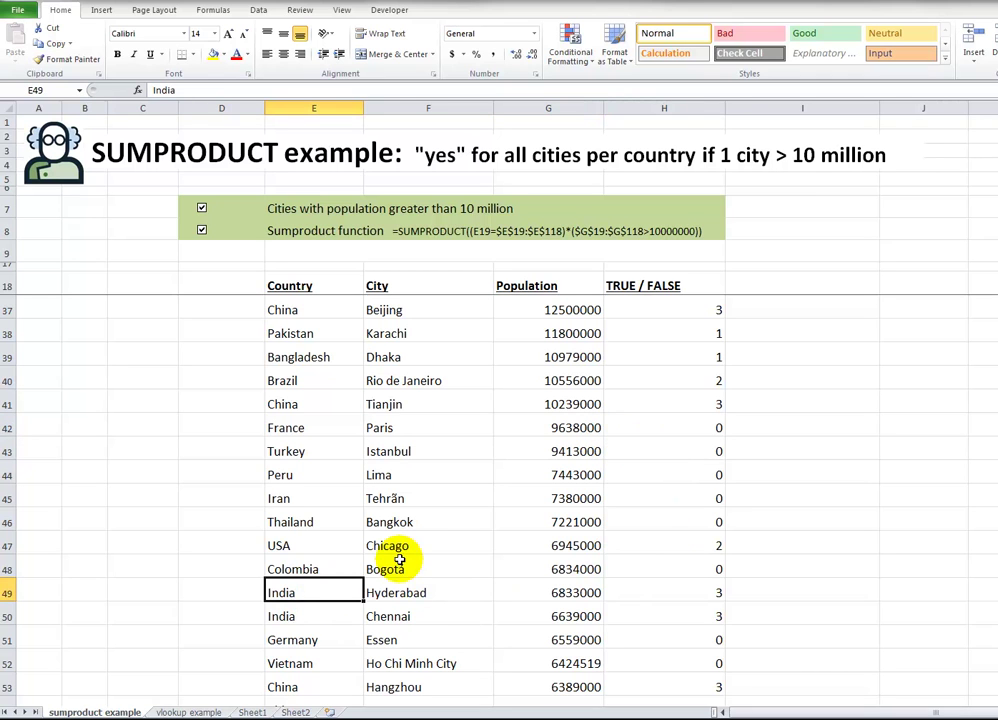
left_click(304, 542)
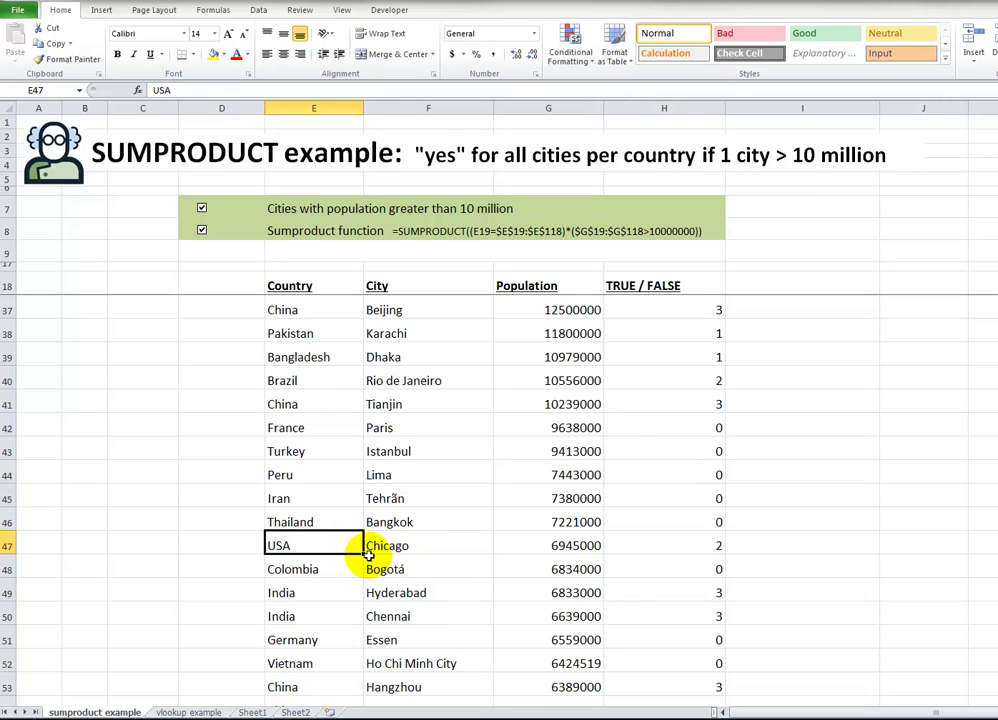
scroll(368, 555, "down", 3)
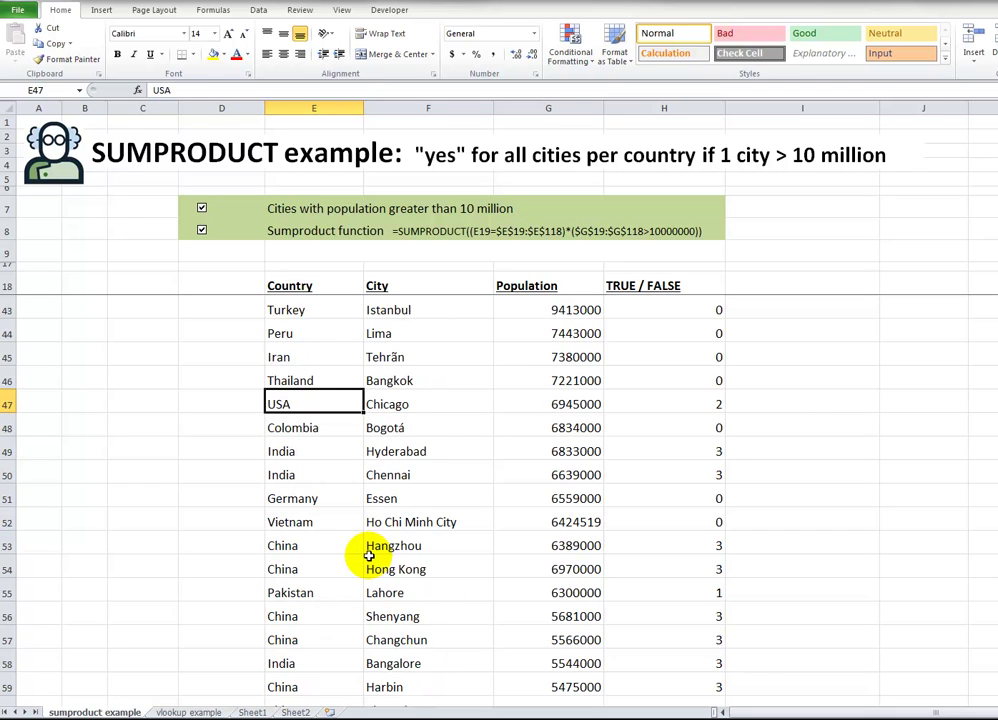
left_click(314, 500)
left_click(312, 524)
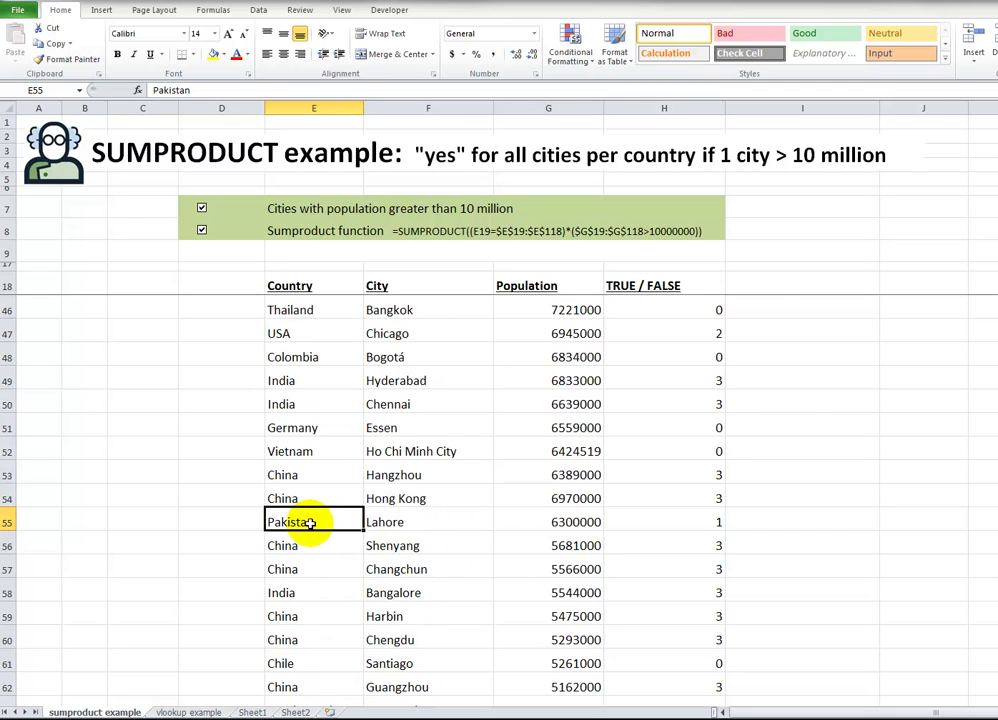
Wrap the H19 formula as =AND(SUMPRODUCT((E19=$E$19:$E$118)*($G$19:$G$118>10000000))>0) and fill it down the TRUE / FALSE column
left_click(645, 282)
key("Down")
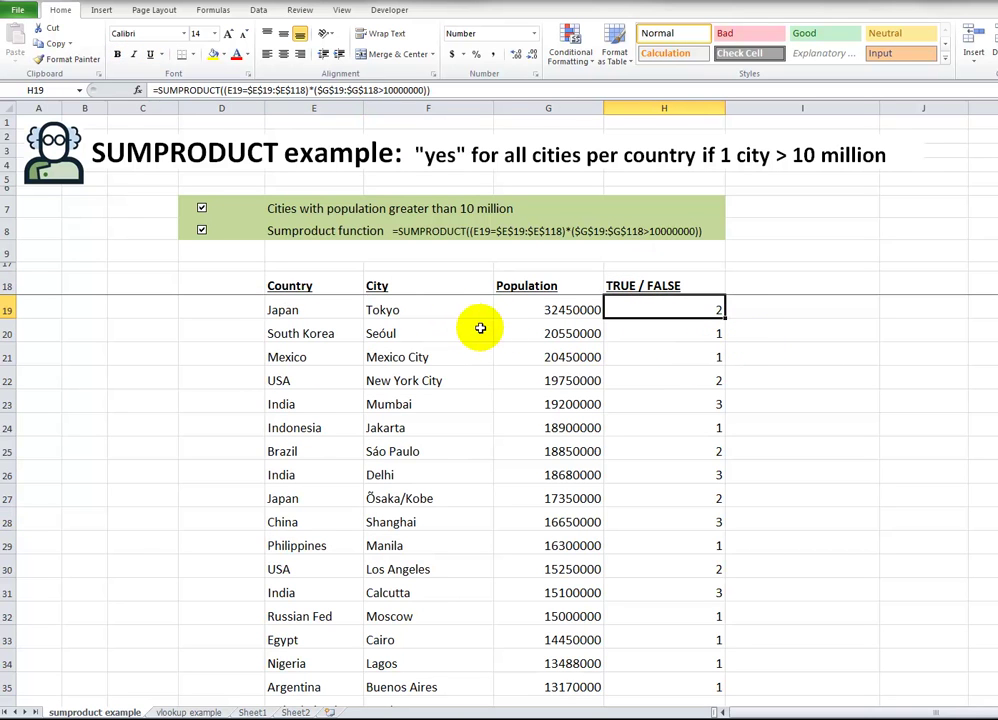
left_click(157, 90)
type("and(")
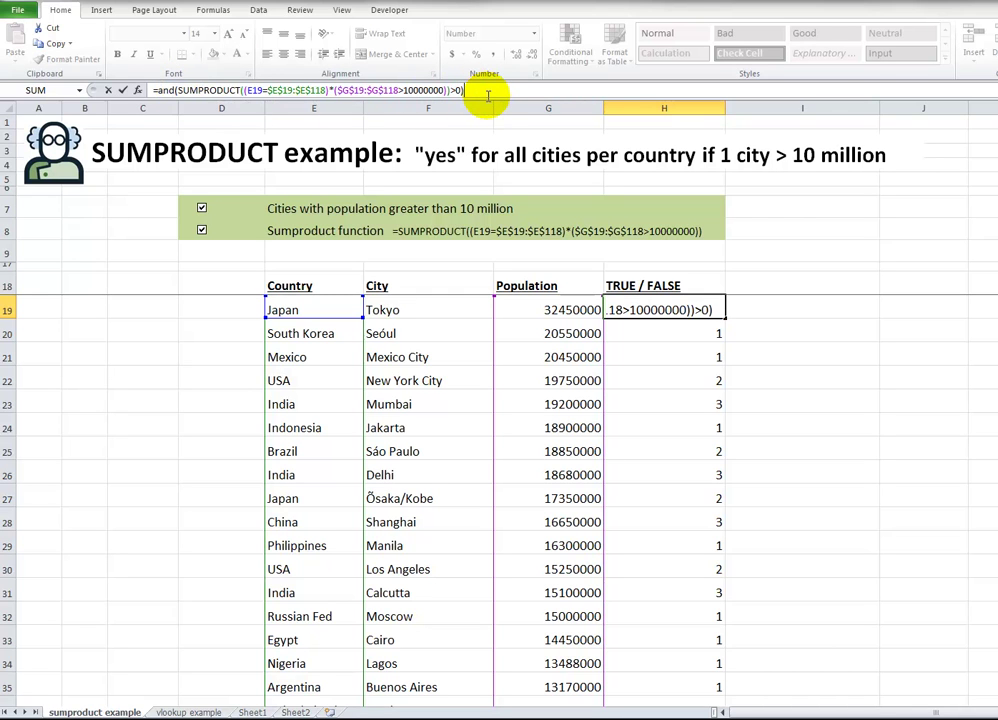
key("Return")
key("Up")
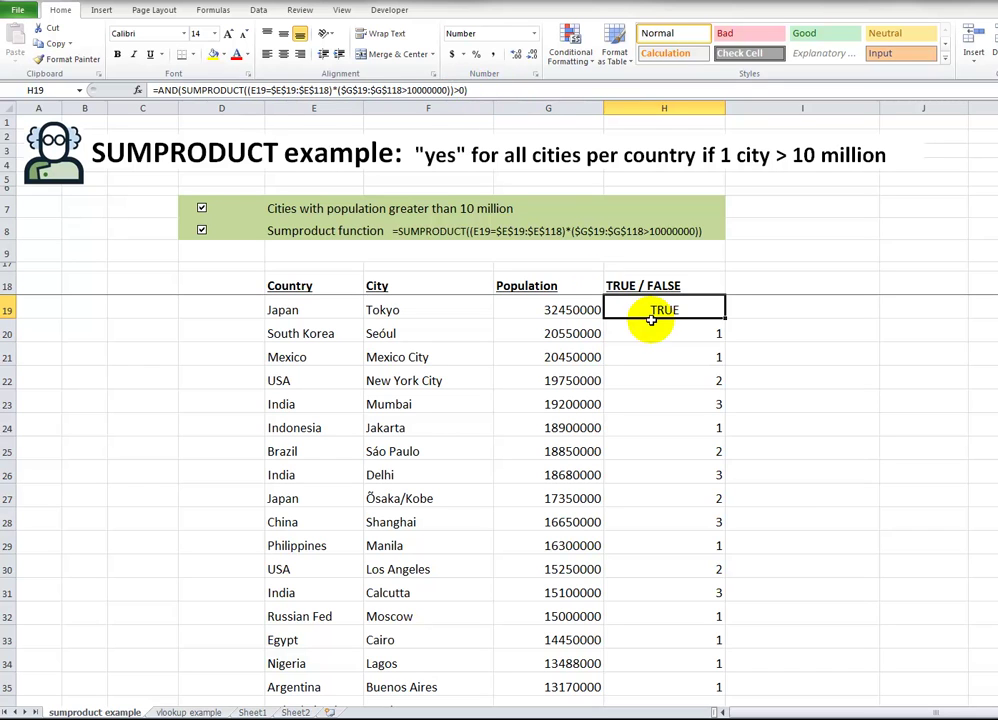
double_click(725, 319)
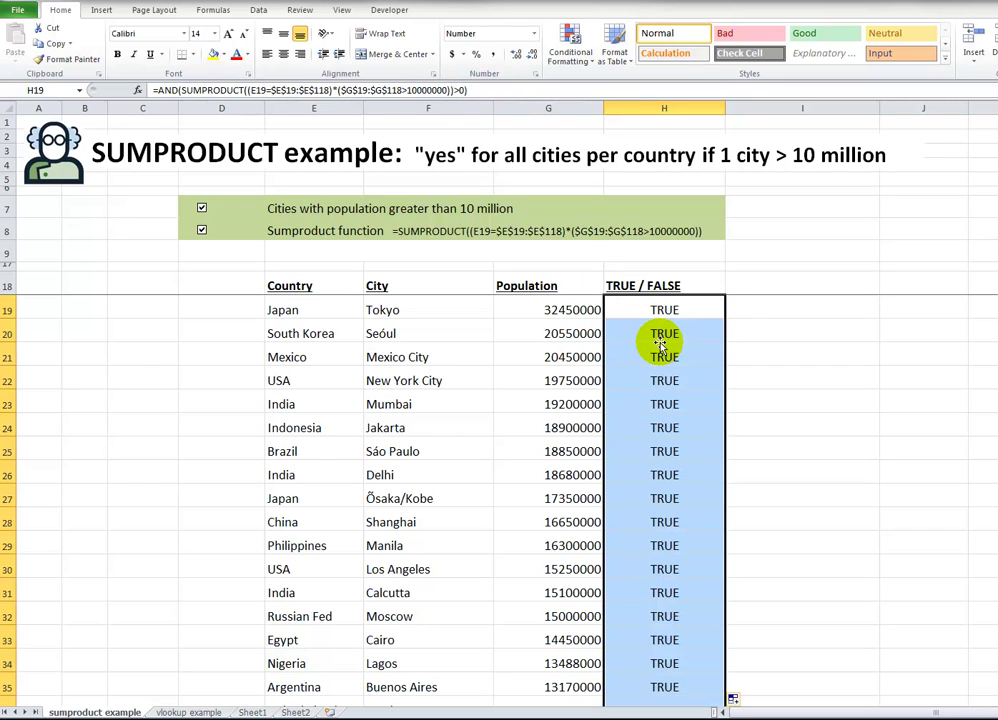
Check the TRUE / FALSE results against the countries from France to Thailand and the USA row for Chicago
left_click(662, 420)
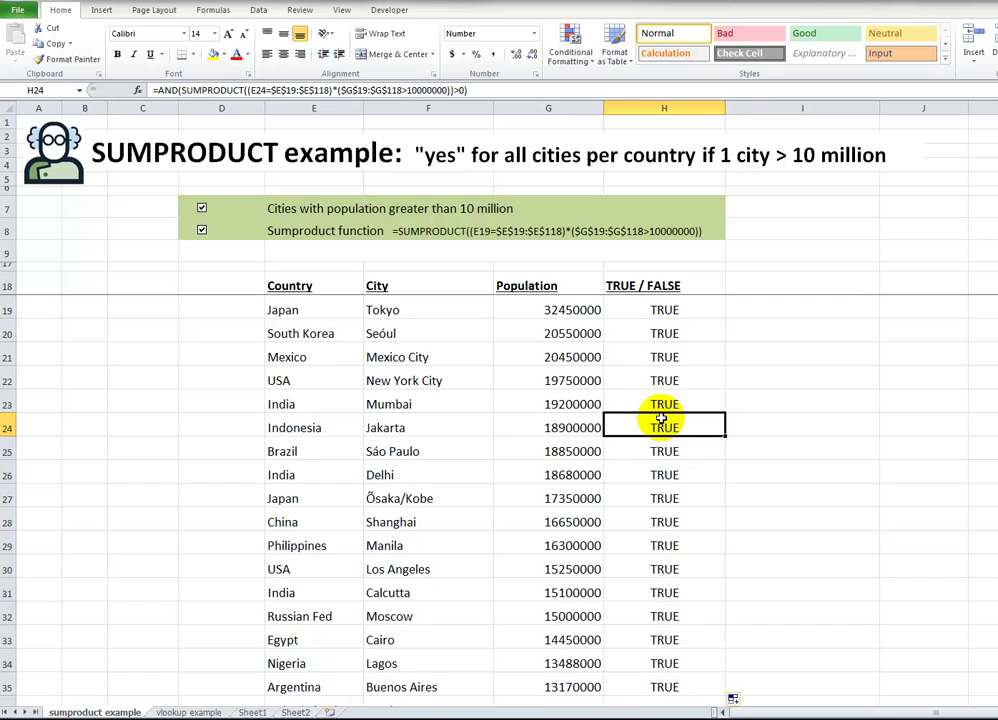
scroll(662, 422, "down", 5)
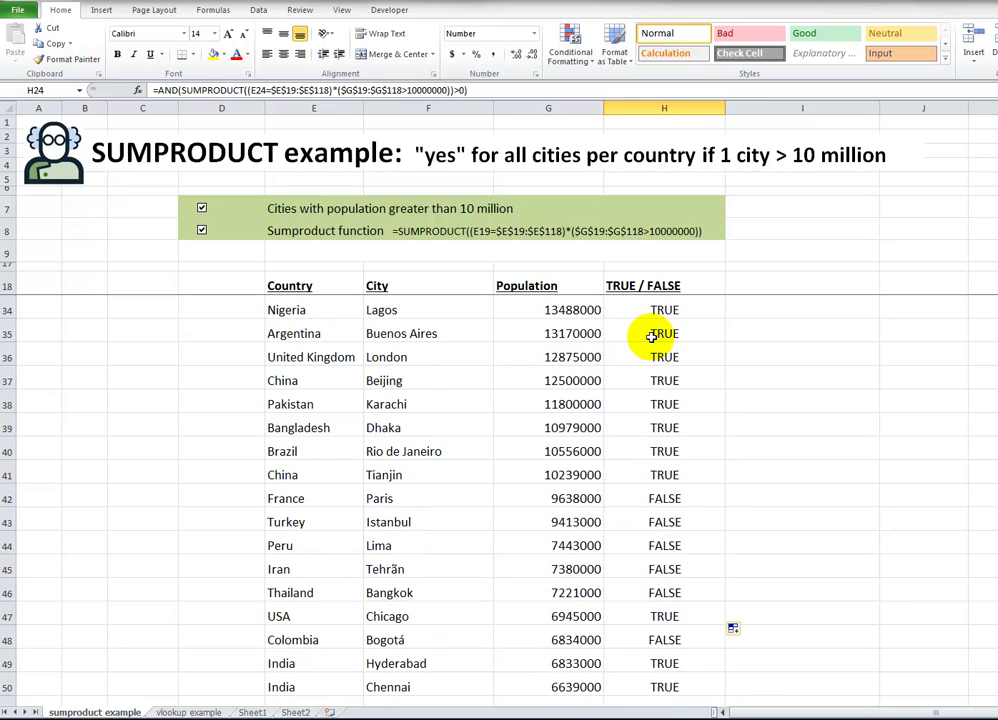
left_click_drag(334, 496, 330, 592)
scroll(425, 527, "down", 2)
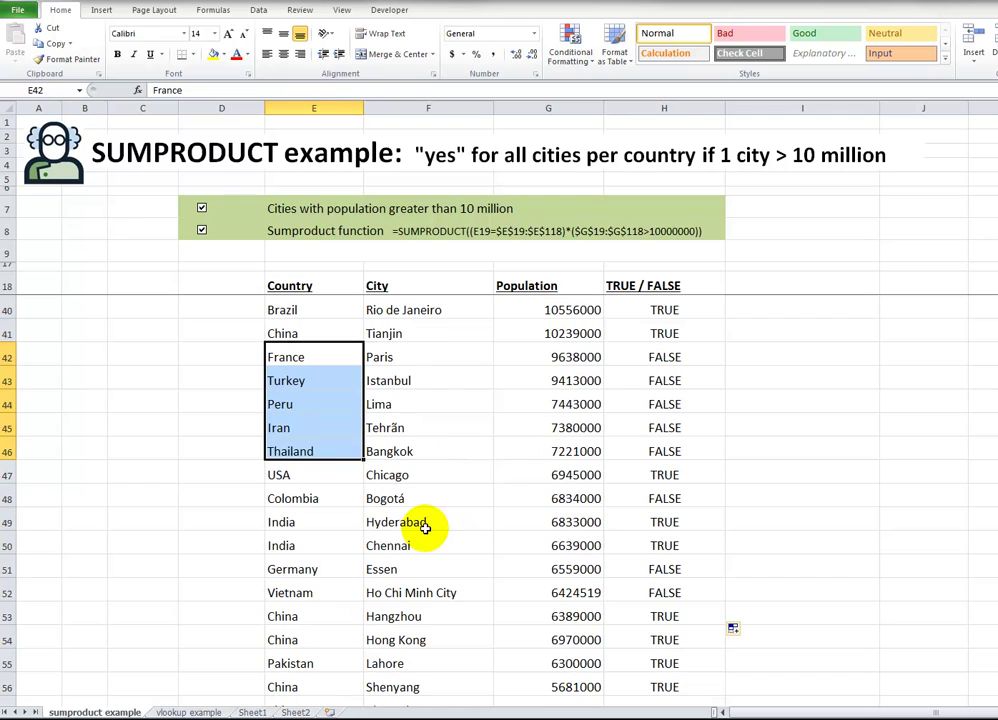
left_click(321, 476)
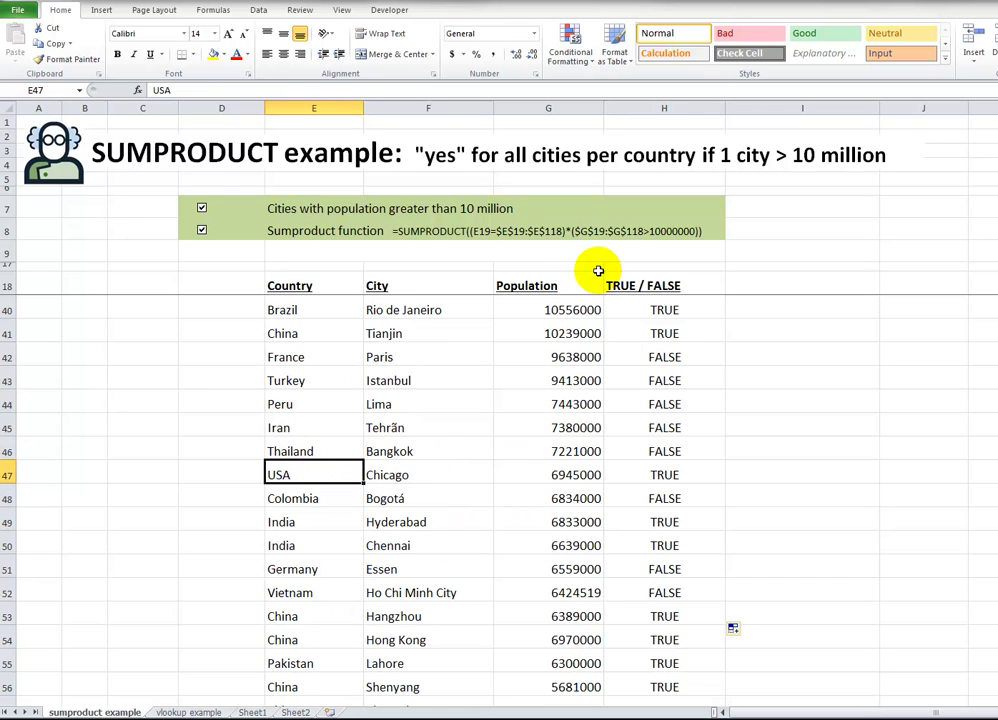
Add a filter to the headers E18:H18 and show only the TRUE rows of the TRUE / FALSE column
left_click_drag(323, 283, 643, 279)
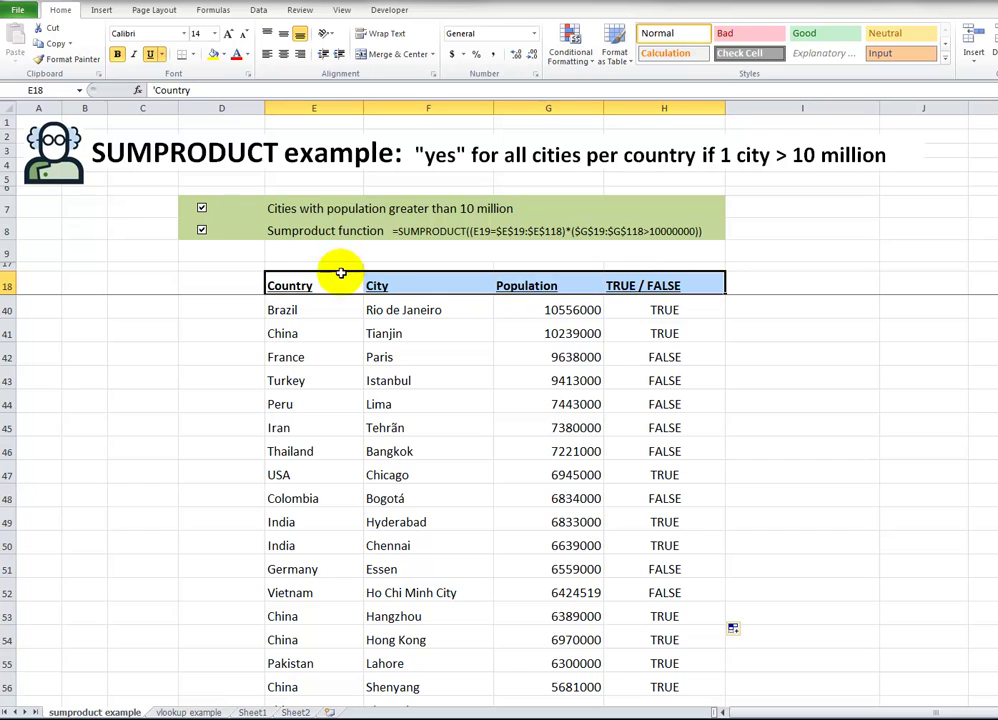
left_click(259, 10)
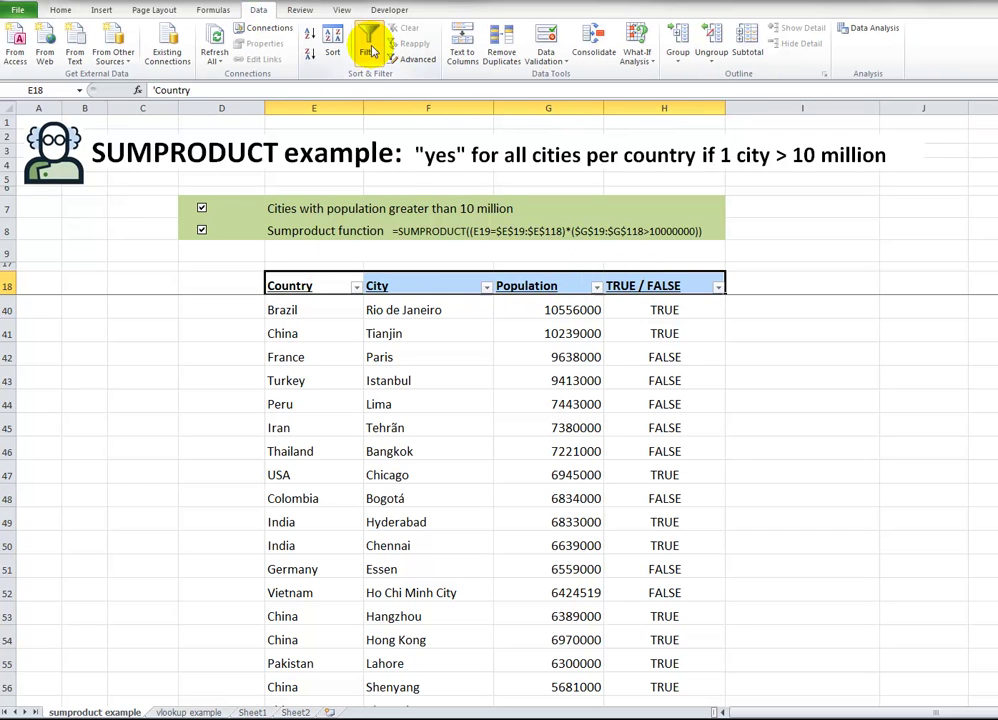
left_click(695, 287)
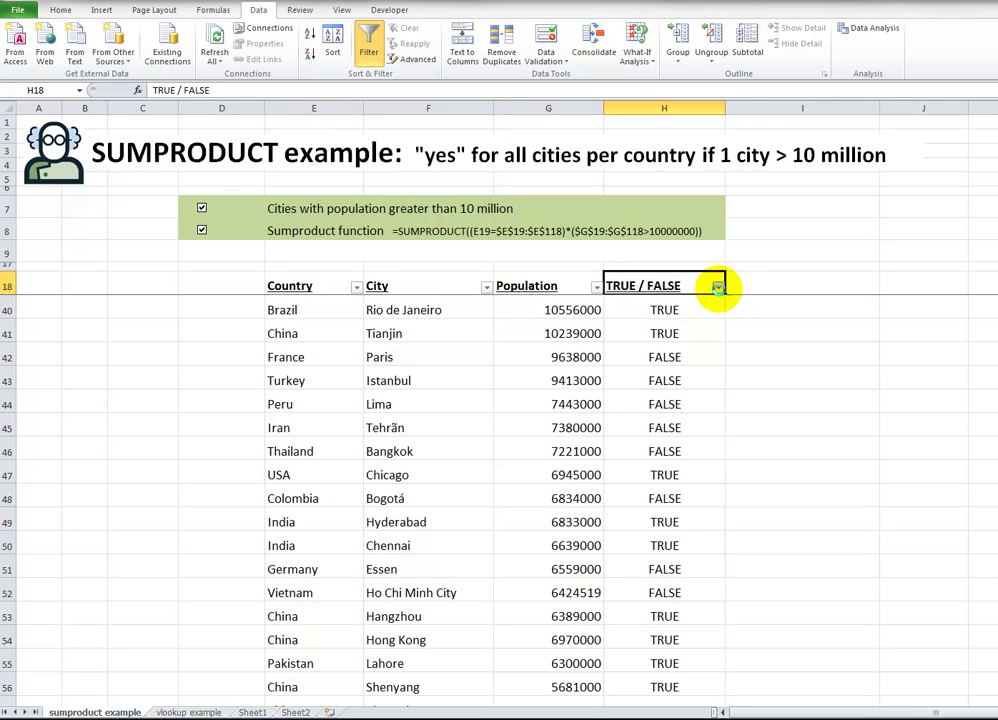
left_click(718, 287)
left_click(580, 420)
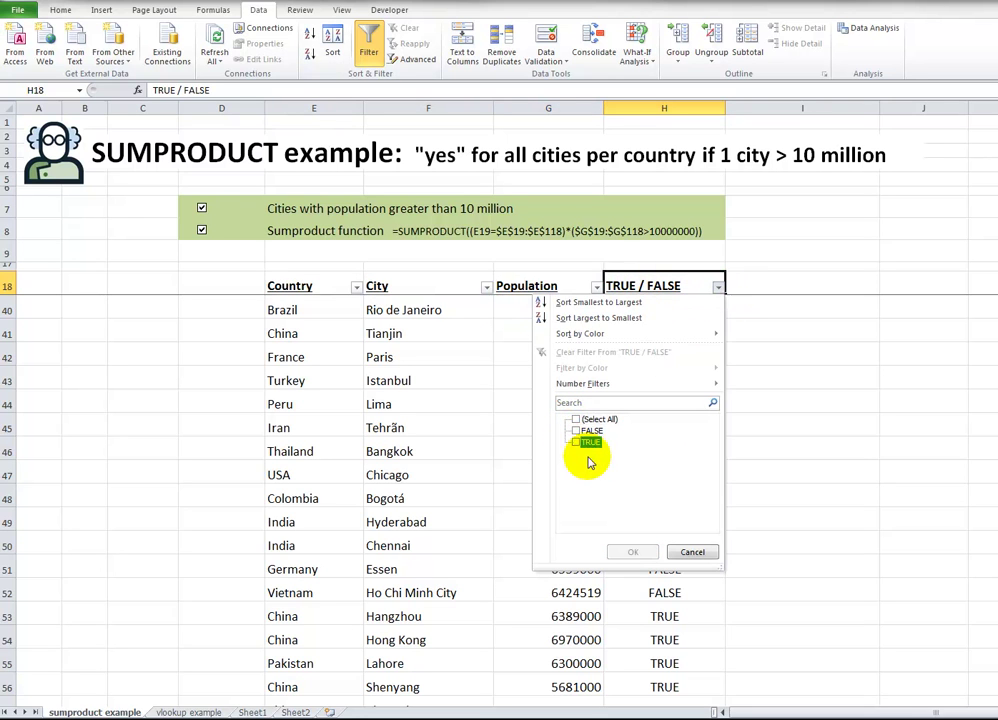
left_click(577, 442)
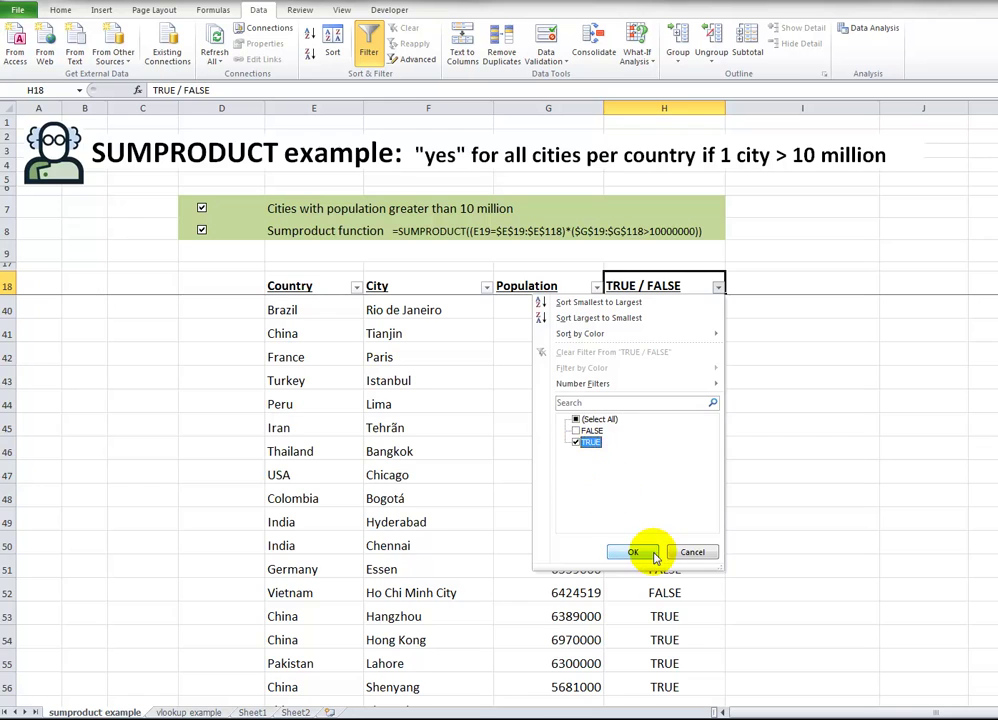
left_click(633, 552)
left_click(378, 421)
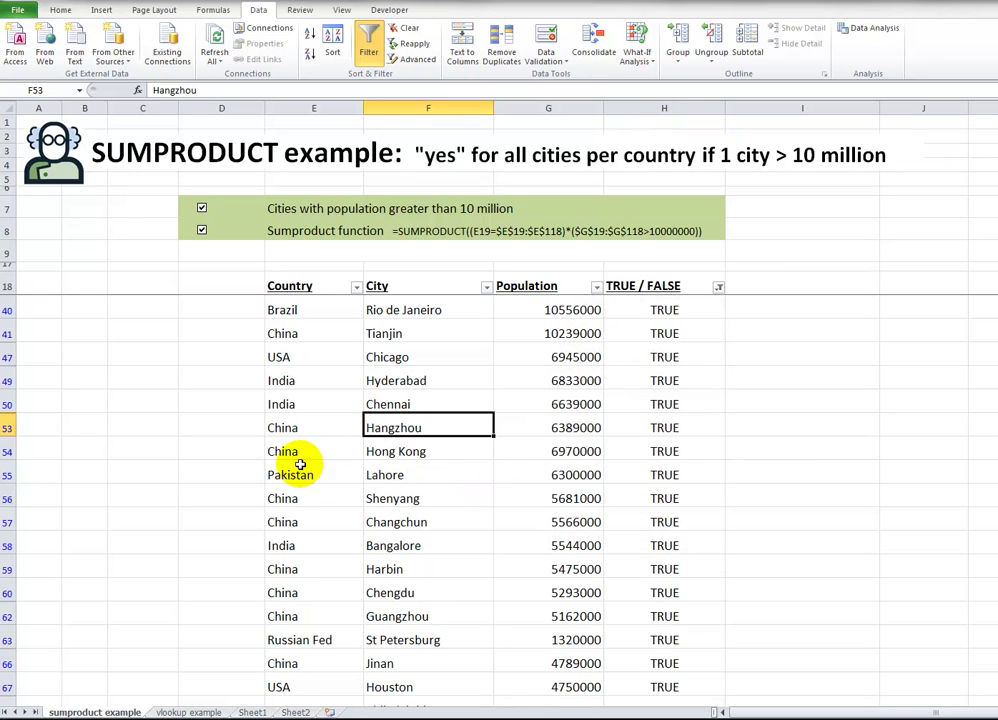
left_click_drag(276, 424, 281, 455)
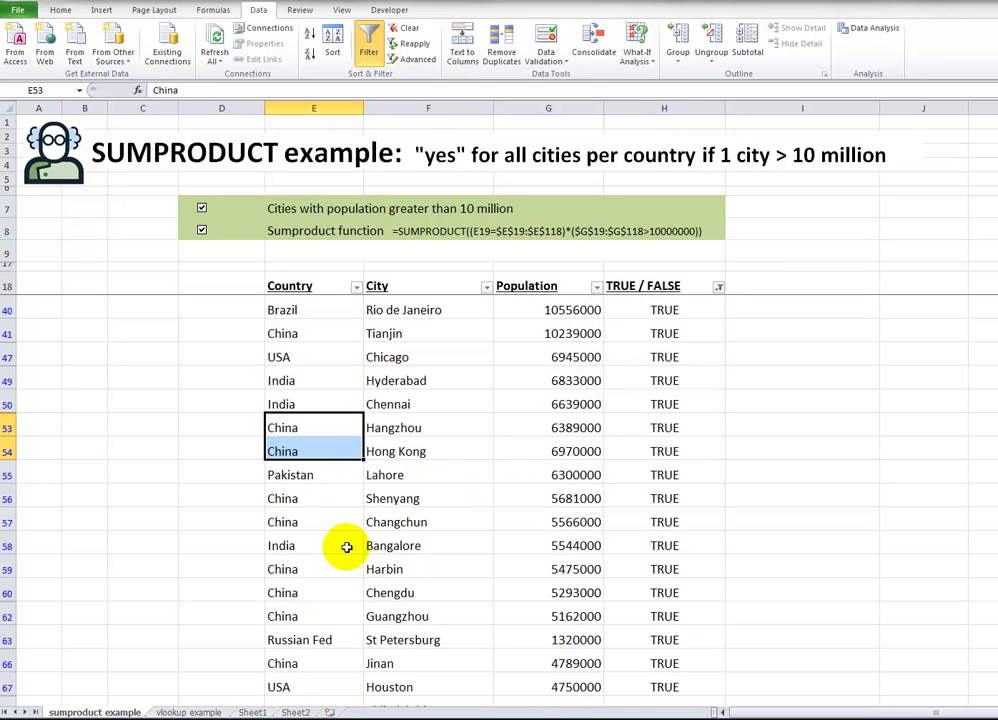
Review the filtered list of countries, cities and populations from New York City down to the last TRUE rows
left_click(650, 453)
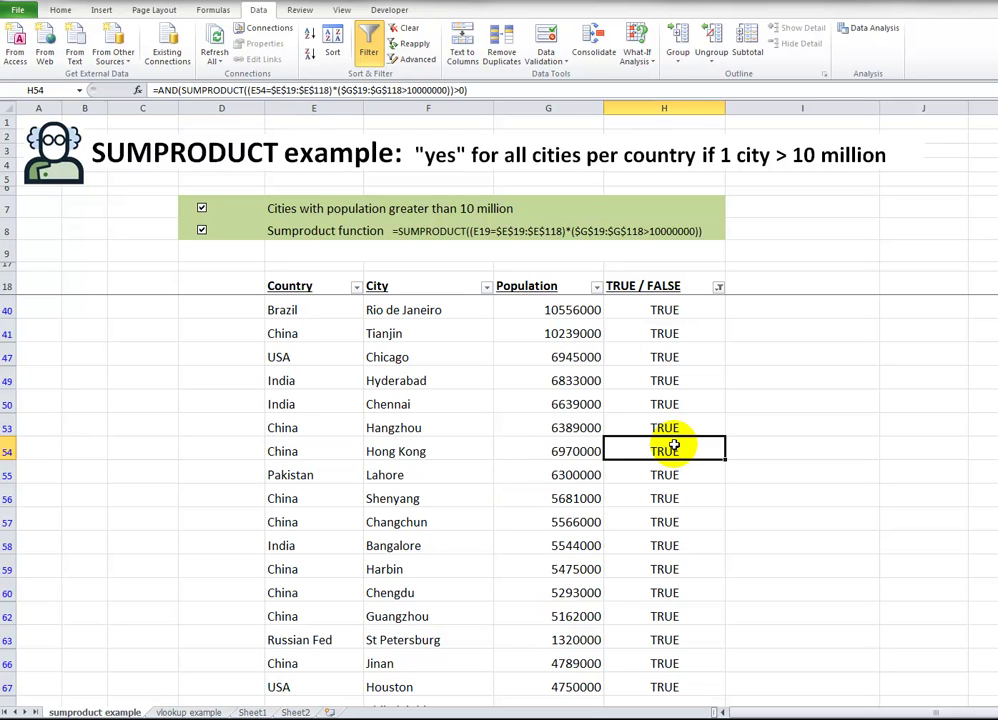
scroll(485, 507, "up", 4)
scroll(485, 507, "down", 2)
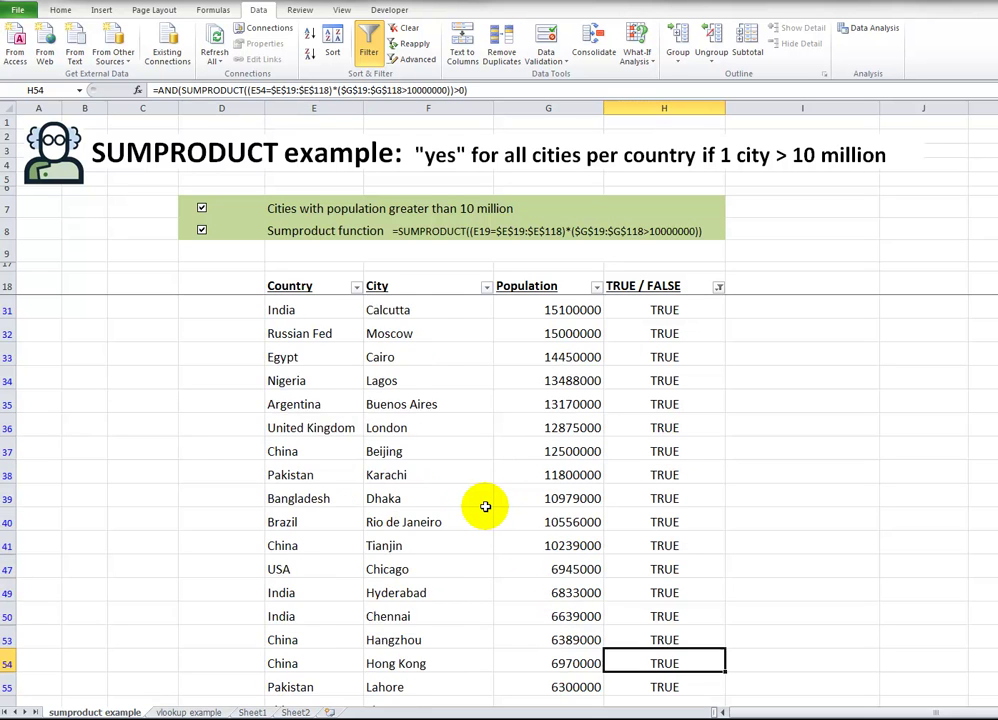
scroll(485, 508, "up", 4)
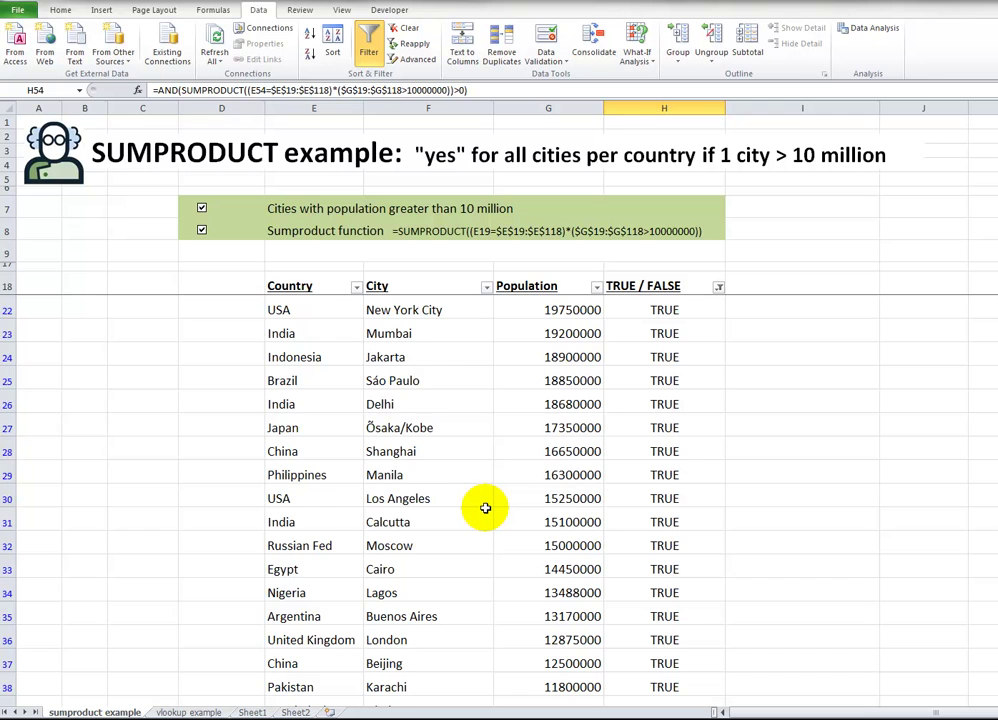
scroll(485, 508, "down", 11)
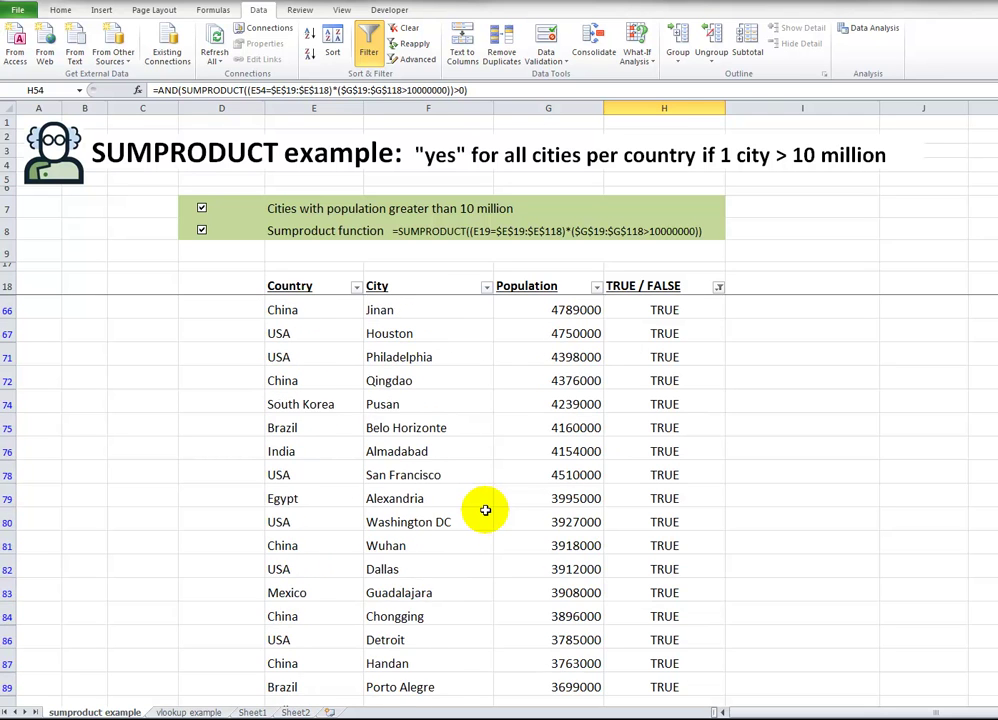
scroll(485, 510, "down", 3)
scroll(485, 510, "down", 2)
scroll(485, 508, "up", 4)
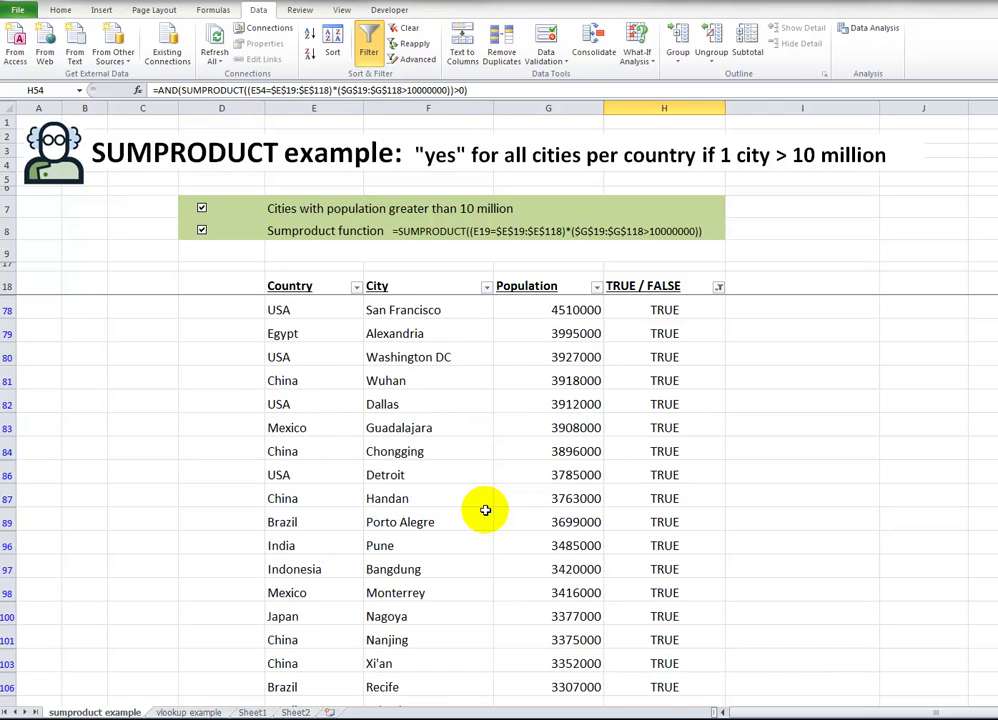
left_click(430, 286)
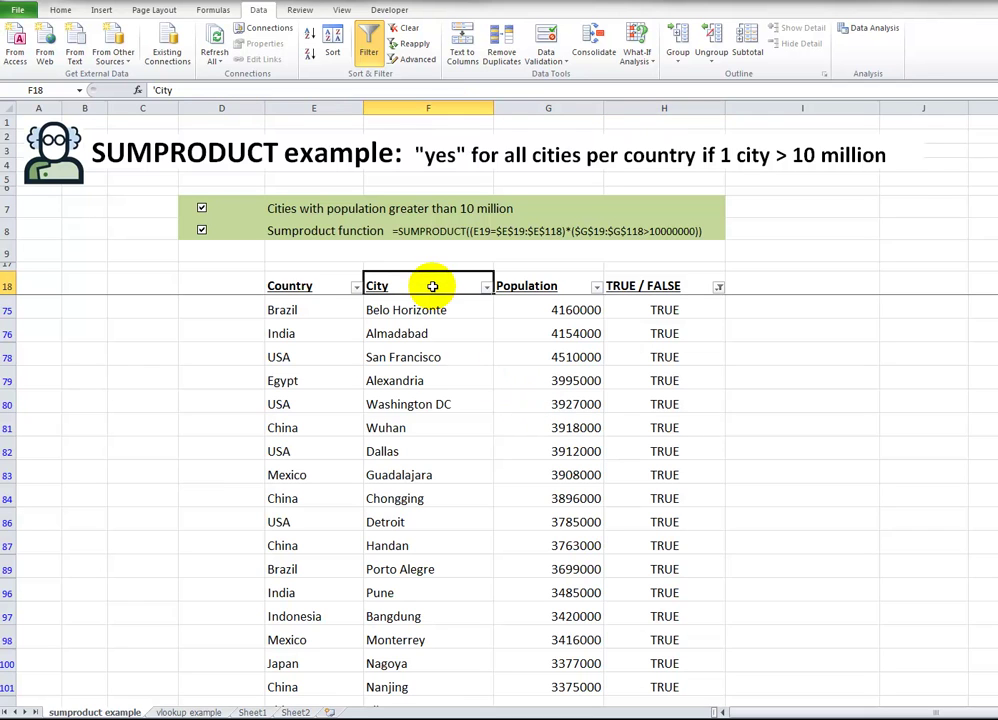
left_click(295, 286)
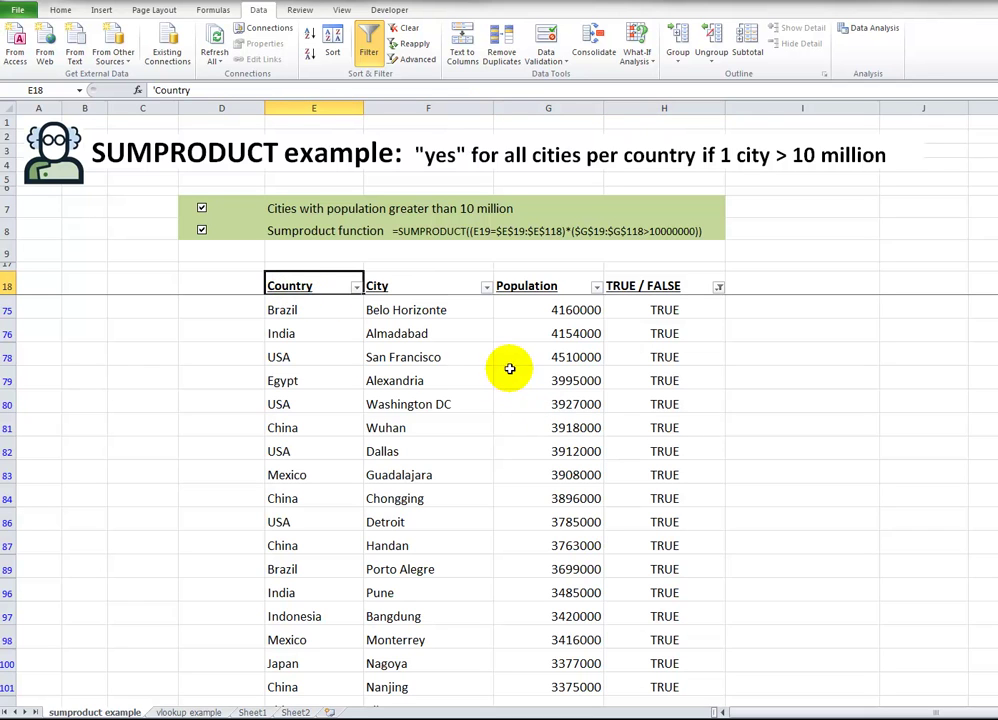
Clear the filter on the TRUE / FALSE column so all cities are listed again
left_click(630, 284)
left_click(651, 352)
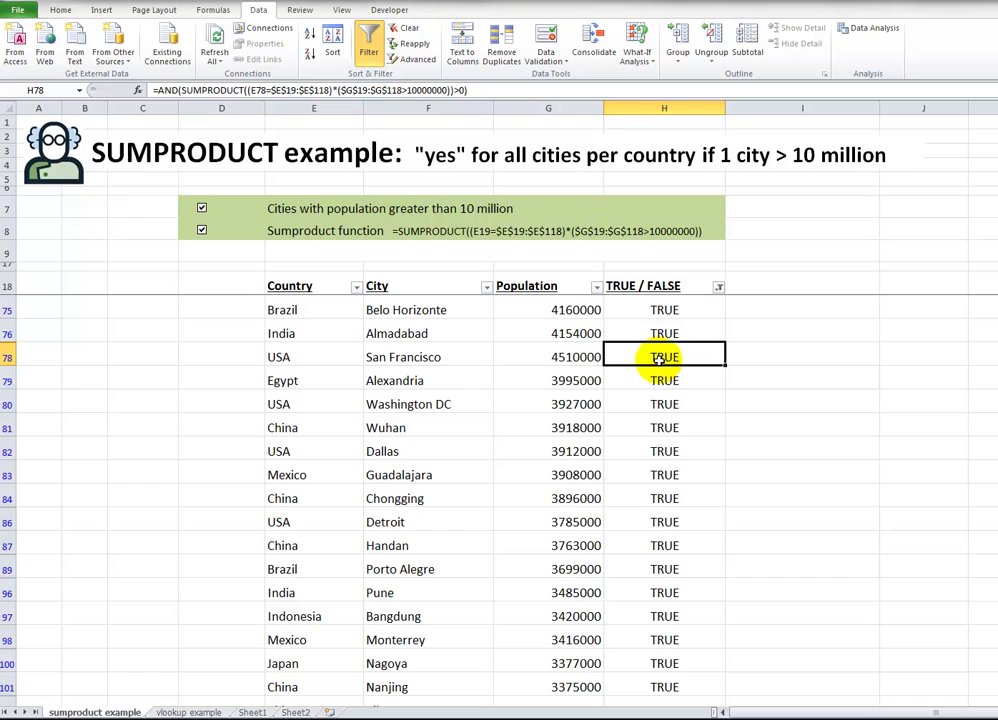
left_click(709, 288)
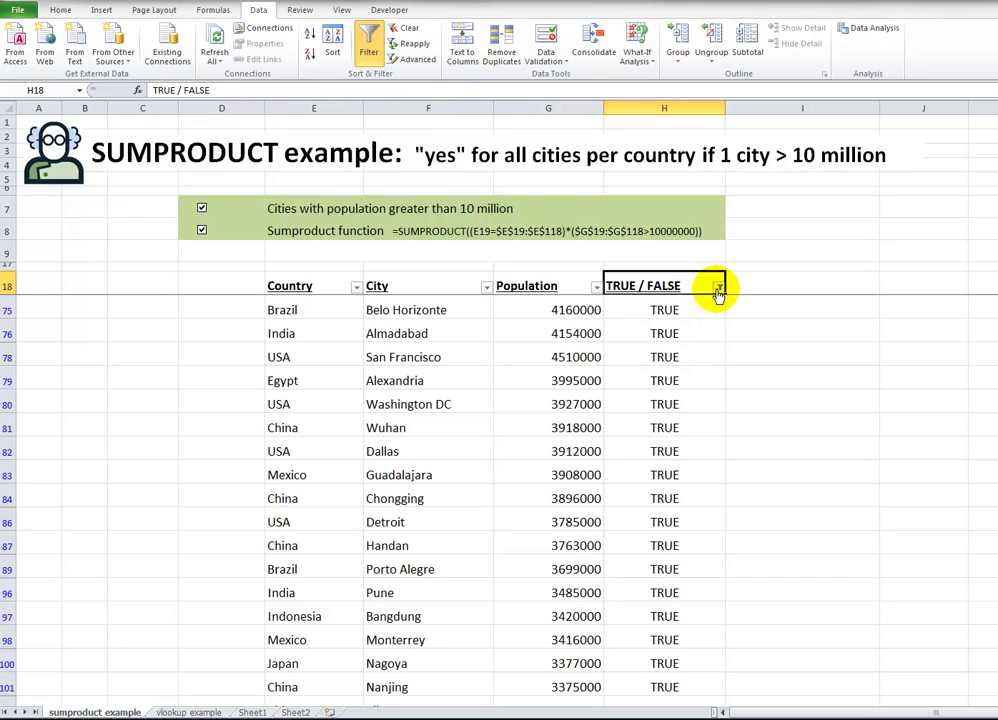
left_click(410, 29)
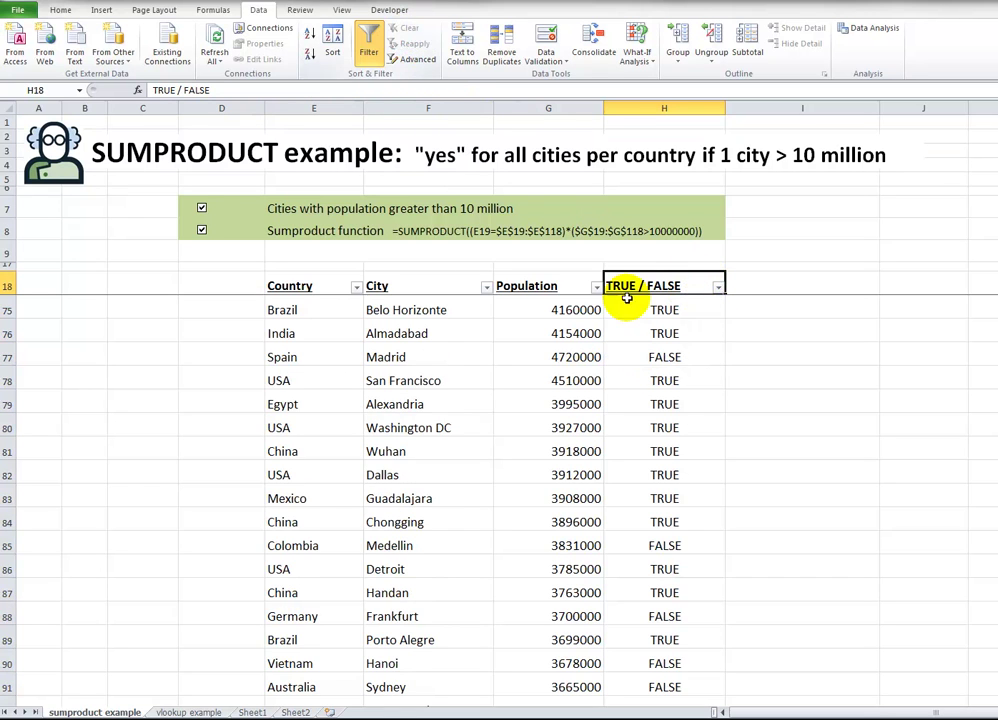
Compare the TRUE / FALSE results for Spain's Madrid row and Egypt's Alexandria row
left_click(668, 352)
left_click(318, 354)
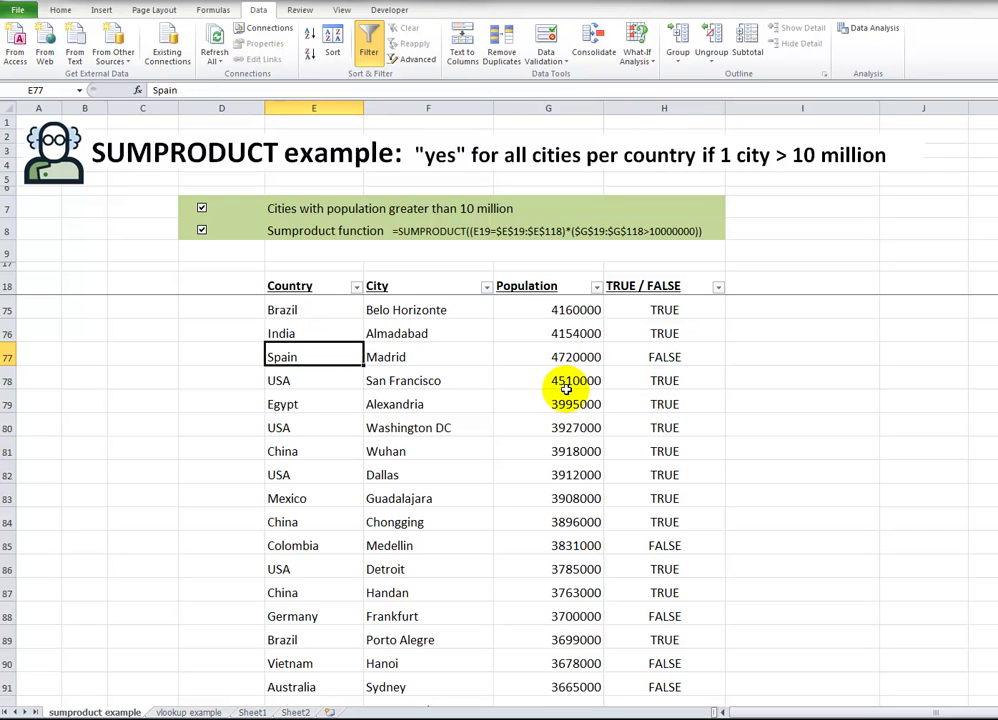
left_click(636, 406)
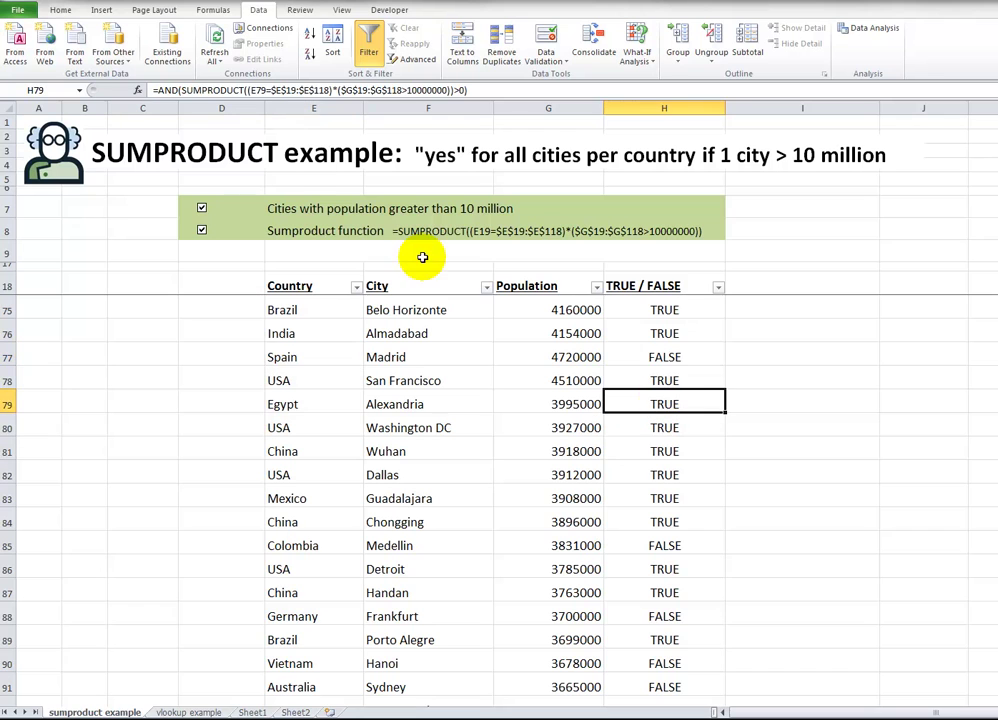